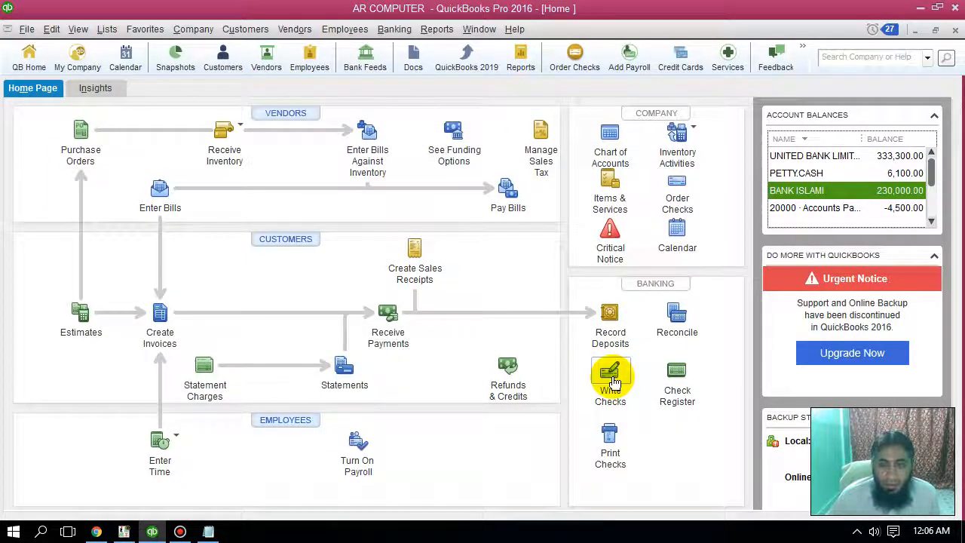
{"action": "left_click", "coordinate": [405, 30]}
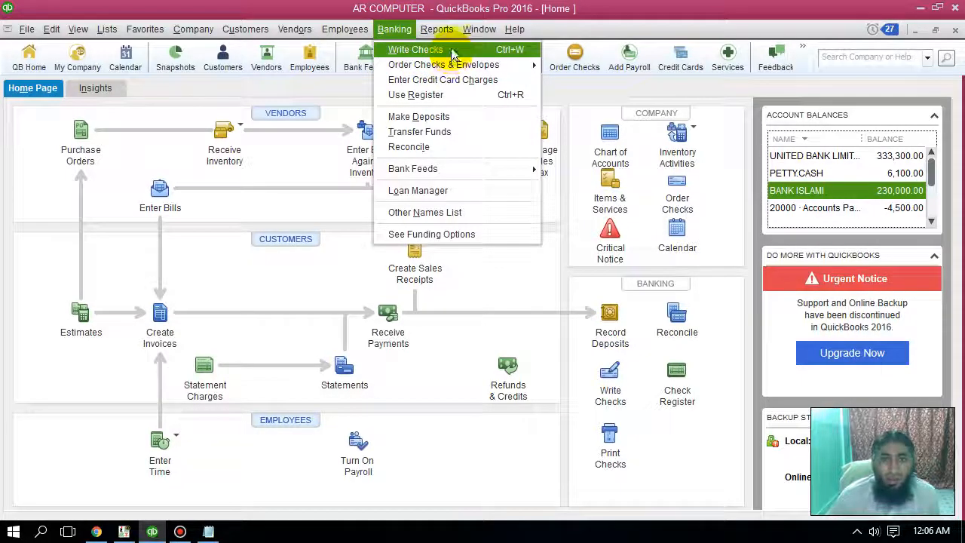
{"action": "mouse_move", "coordinate": [441, 29]}
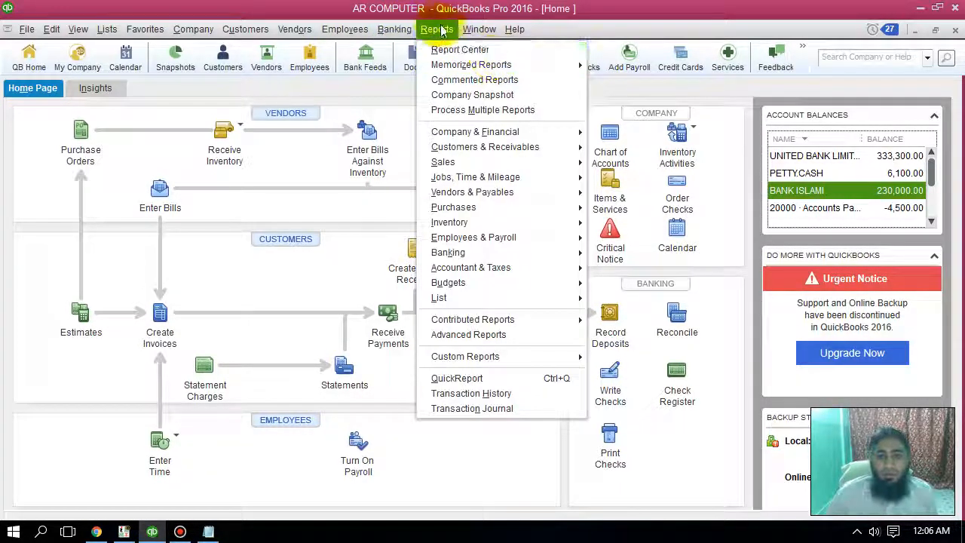
{"action": "mouse_move", "coordinate": [394, 28]}
{"action": "mouse_move", "coordinate": [490, 65]}
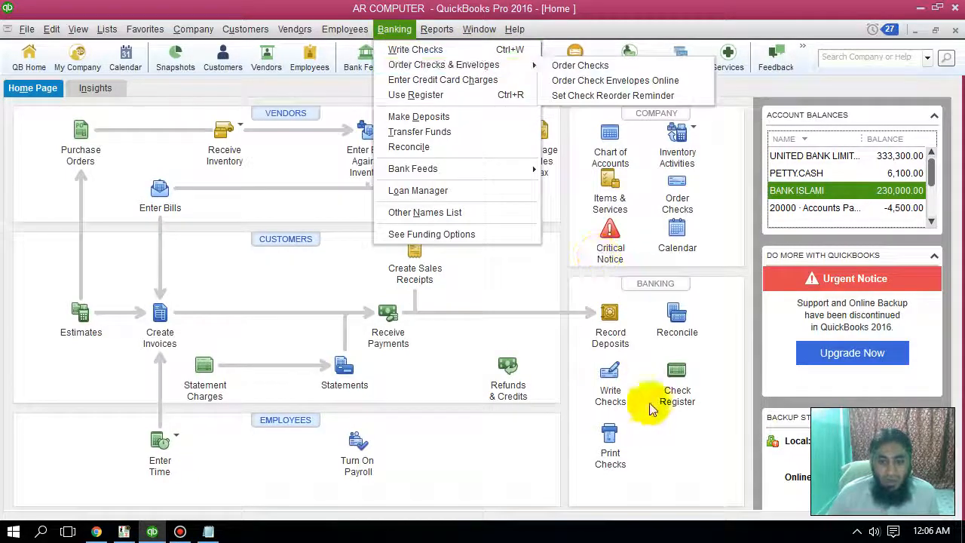
Start a new check drawn on the BANK ISLAMI account, payable to NH COMPUTER, for EUR 20,000
{"action": "left_click", "coordinate": [609, 374]}
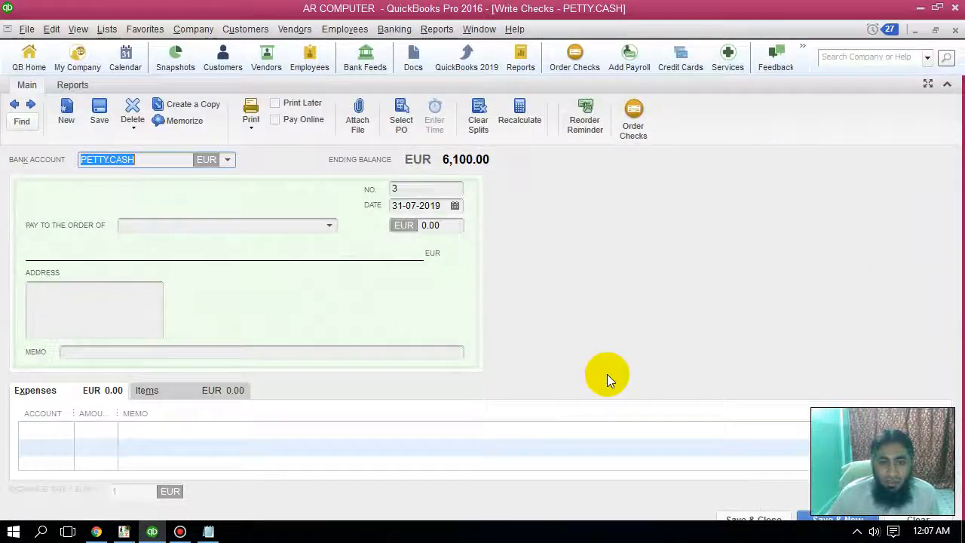
{"action": "left_click", "coordinate": [227, 161]}
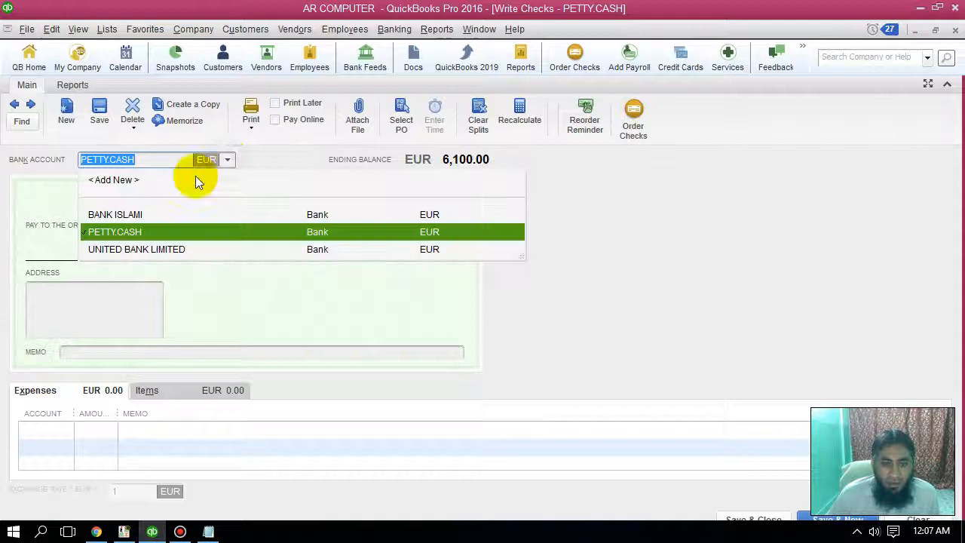
{"action": "left_click", "coordinate": [172, 216]}
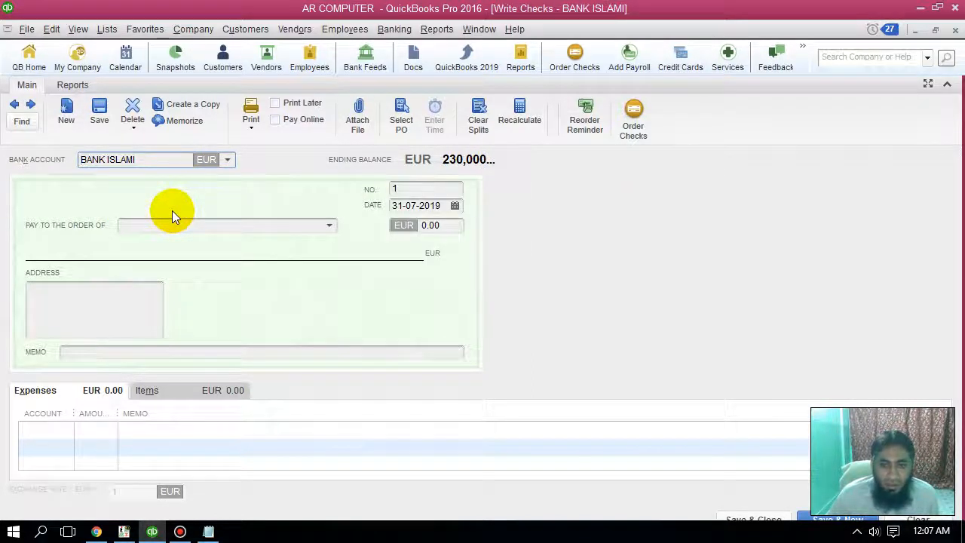
{"action": "left_click", "coordinate": [330, 226]}
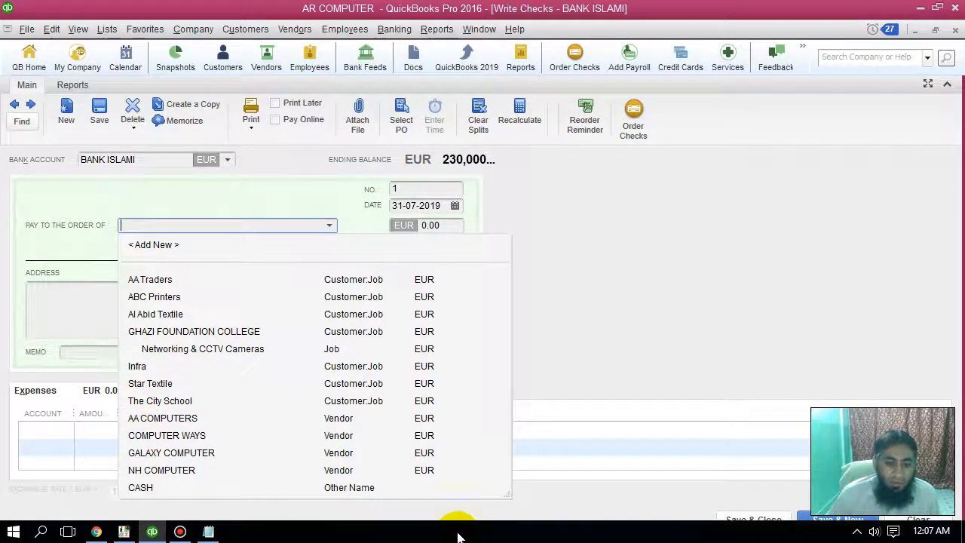
{"action": "left_click", "coordinate": [234, 467]}
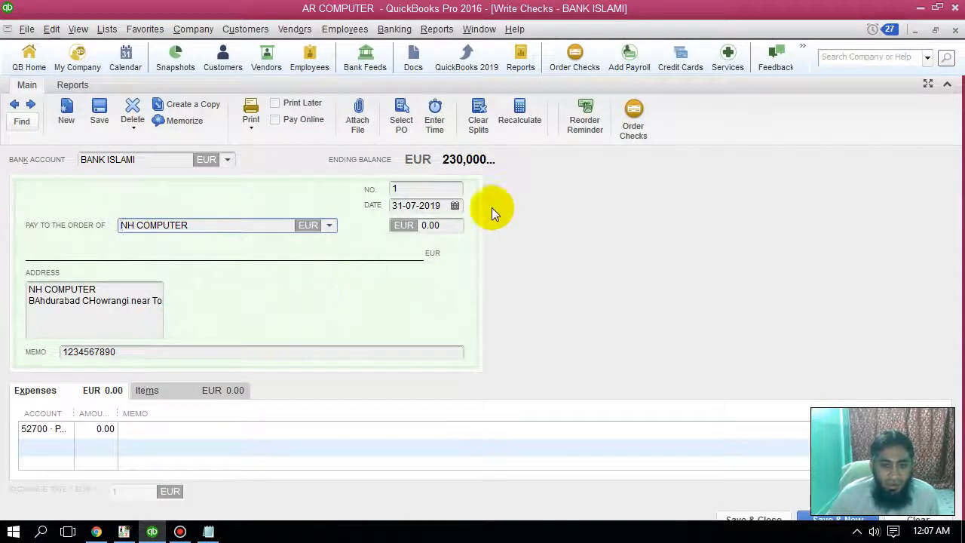
{"action": "left_click_drag", "start_coordinate": [449, 225], "coordinate": [419, 225]}
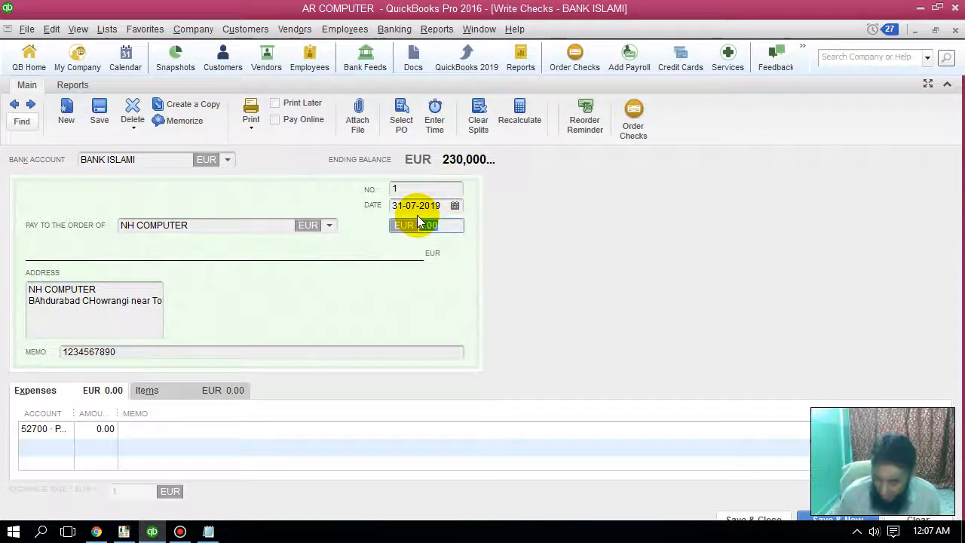
{"action": "type", "text": "20,000"}
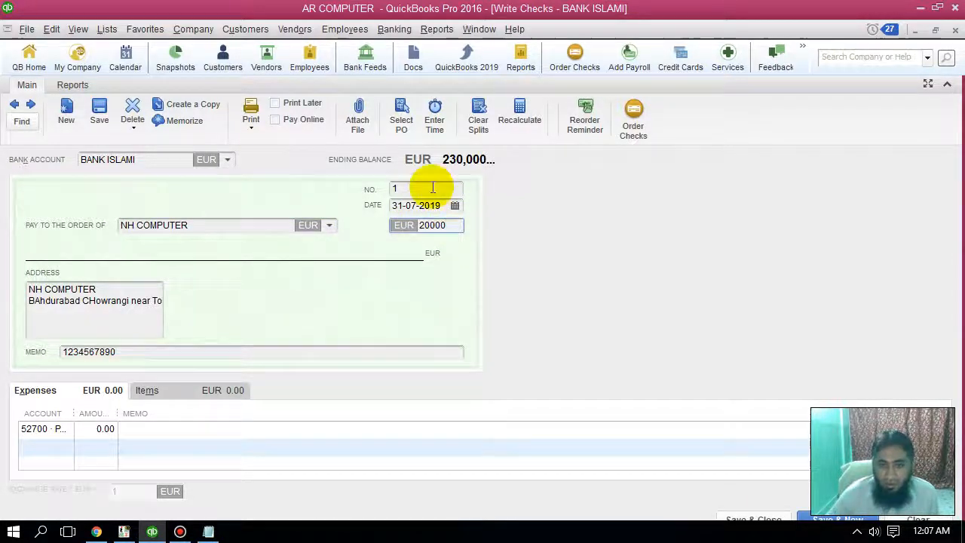
{"action": "left_click", "coordinate": [356, 351]}
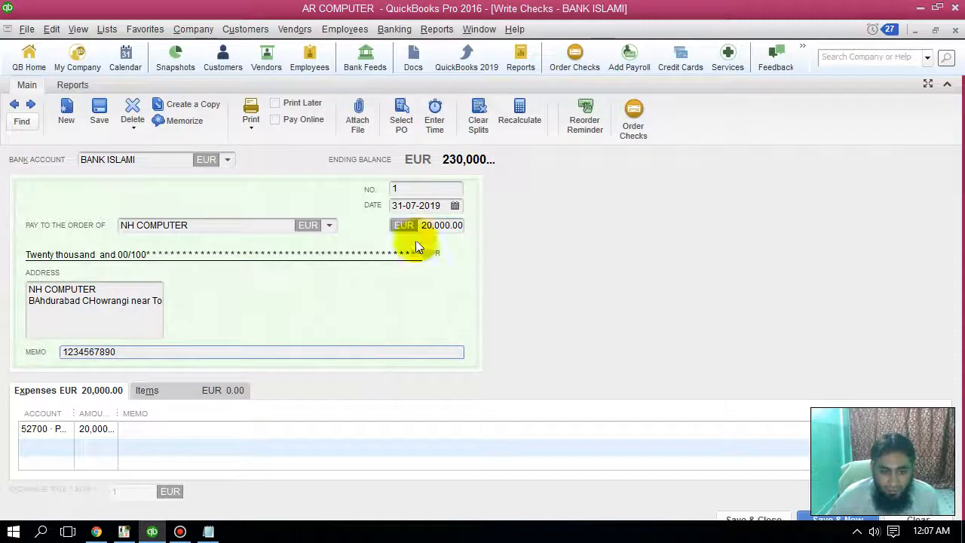
Assign the check's expense line to the 20000 · Accounts Payable account
{"action": "left_click", "coordinate": [37, 430]}
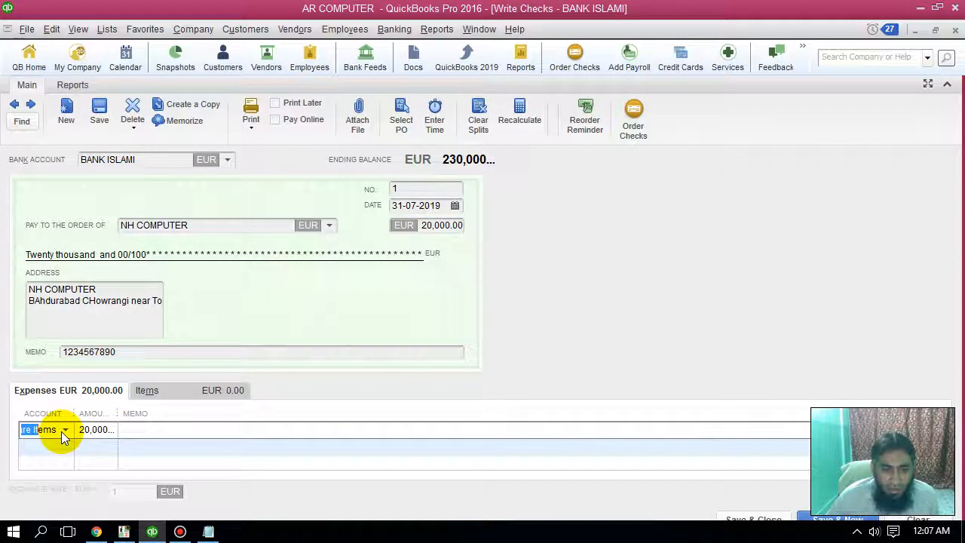
{"action": "left_click", "coordinate": [66, 429]}
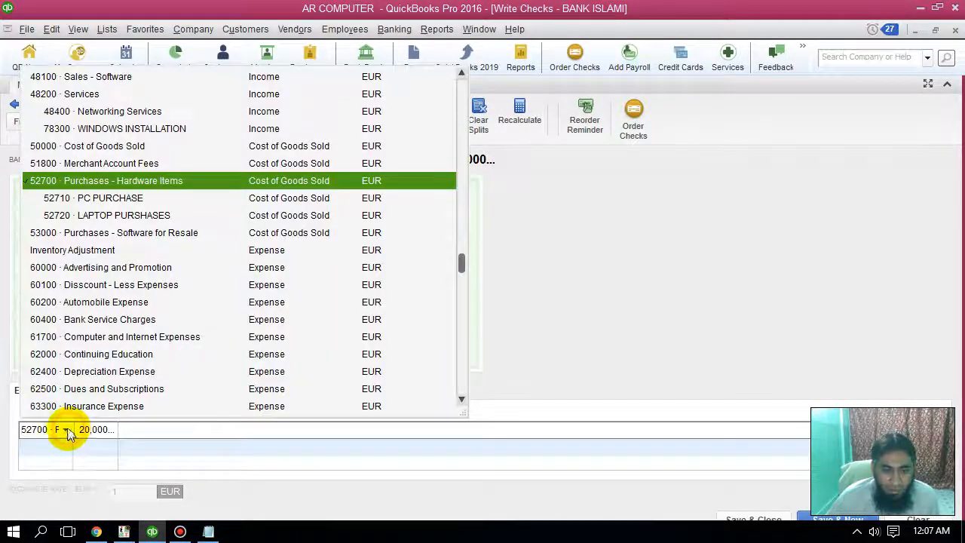
{"action": "left_click", "coordinate": [594, 358]}
{"action": "left_click", "coordinate": [147, 390]}
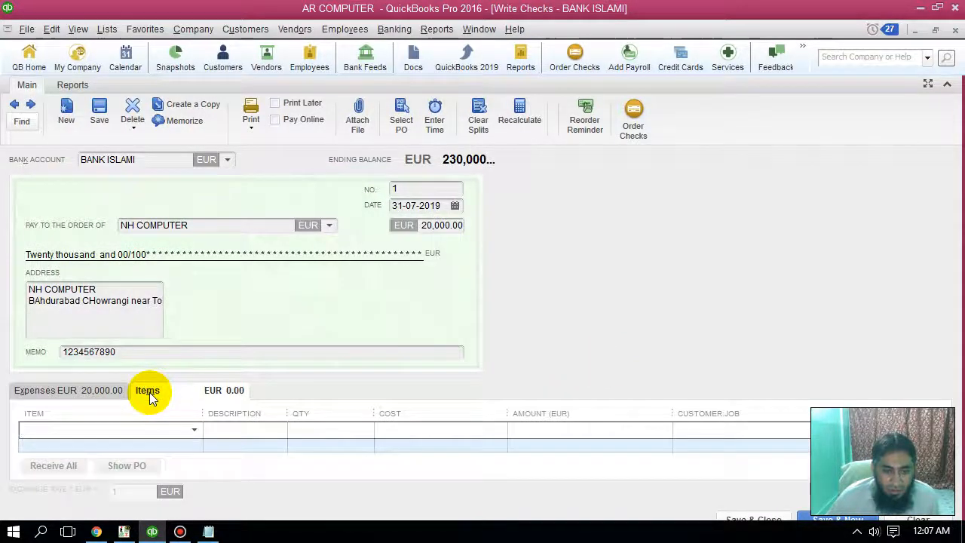
{"action": "left_click", "coordinate": [103, 390]}
{"action": "left_click", "coordinate": [65, 428]}
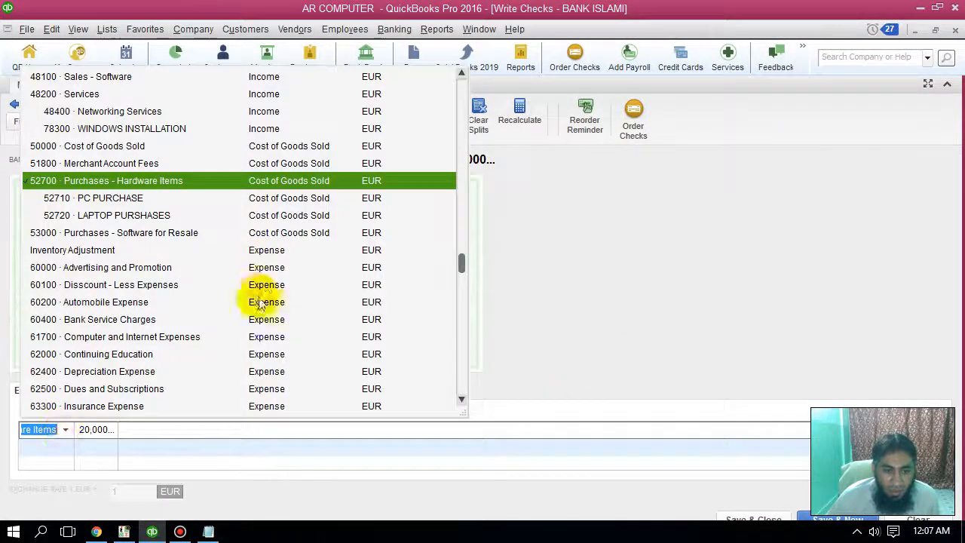
{"action": "scroll", "coordinate": [257, 318], "scroll_direction": "down", "scroll_amount": 5}
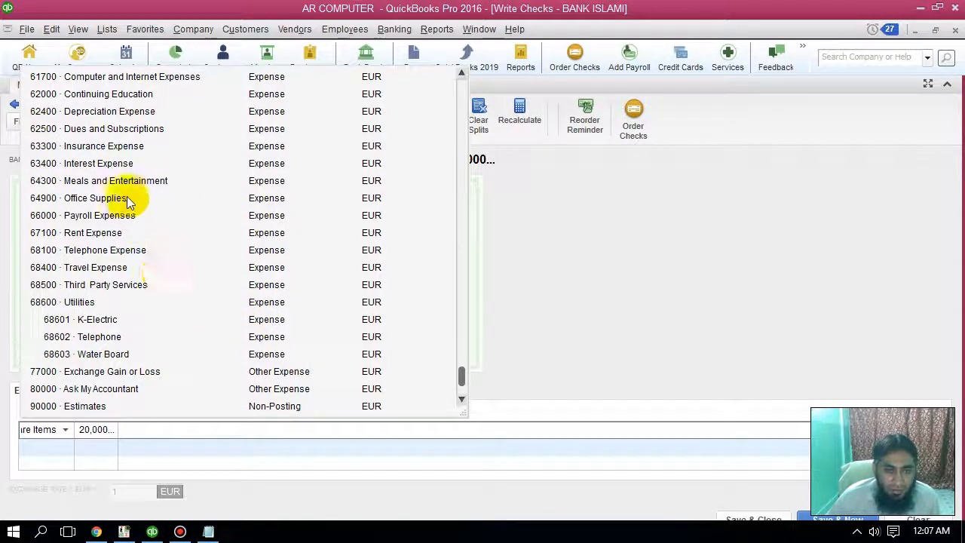
{"action": "scroll", "coordinate": [167, 365], "scroll_direction": "up", "scroll_amount": 9}
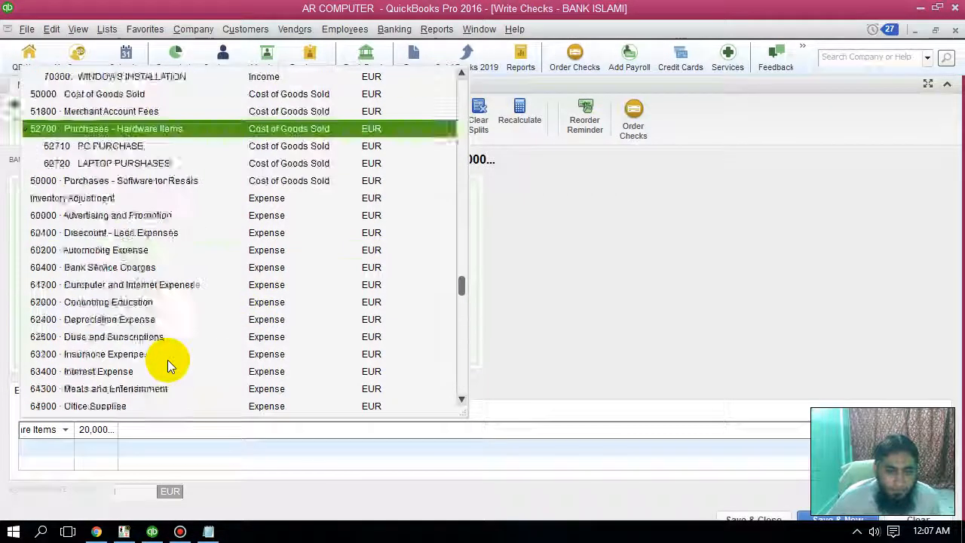
{"action": "scroll", "coordinate": [167, 359], "scroll_direction": "up", "scroll_amount": 5}
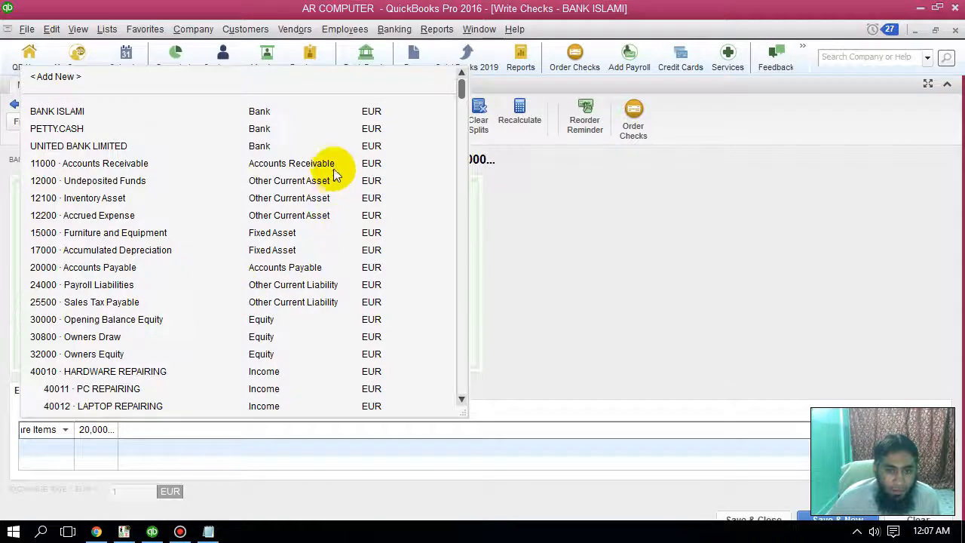
{"action": "left_click", "coordinate": [108, 275]}
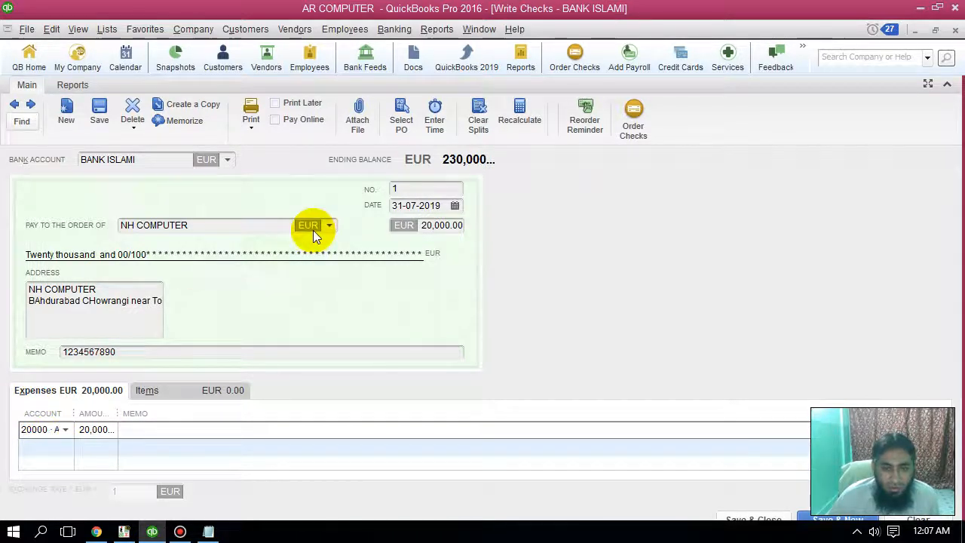
Change the check number to 2 and save and close the check
{"action": "left_click", "coordinate": [775, 520]}
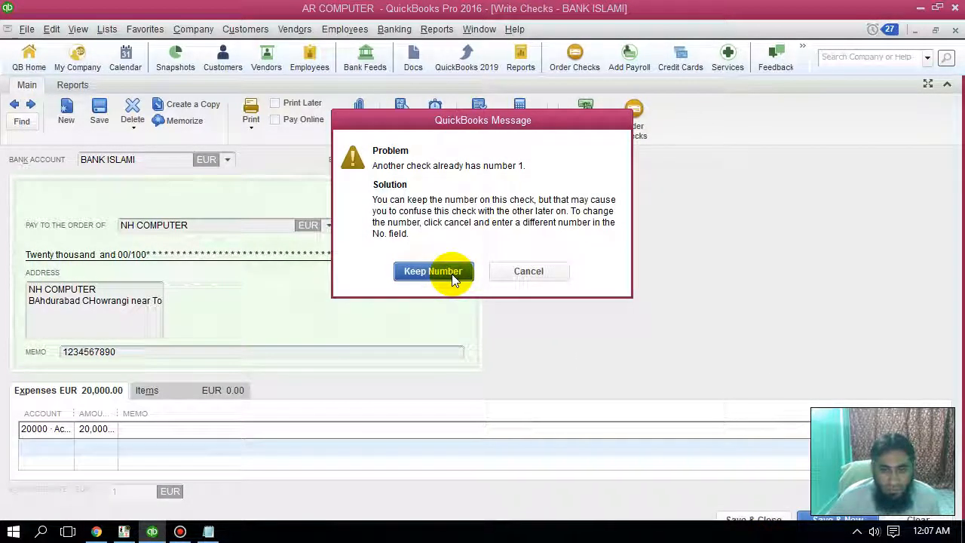
{"action": "left_click", "coordinate": [559, 269]}
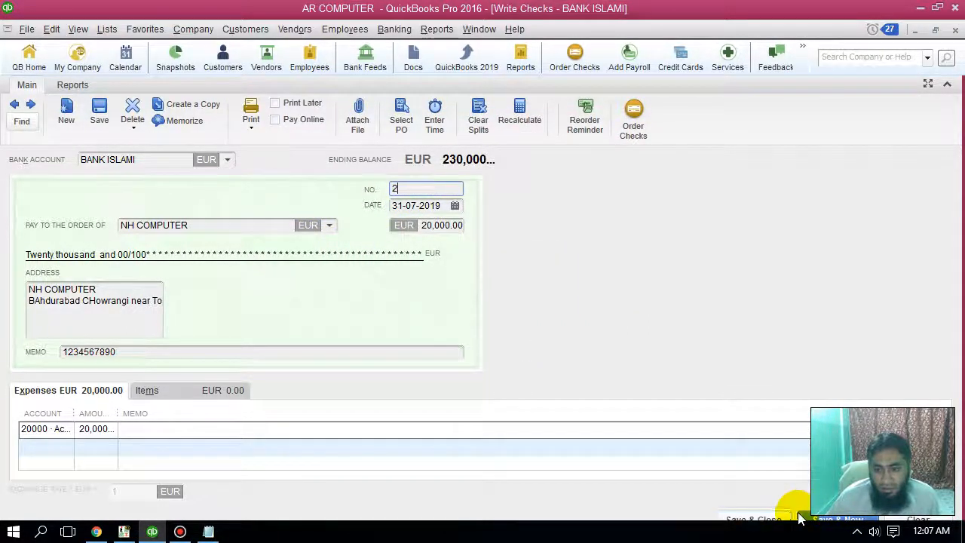
{"action": "left_click", "coordinate": [746, 519]}
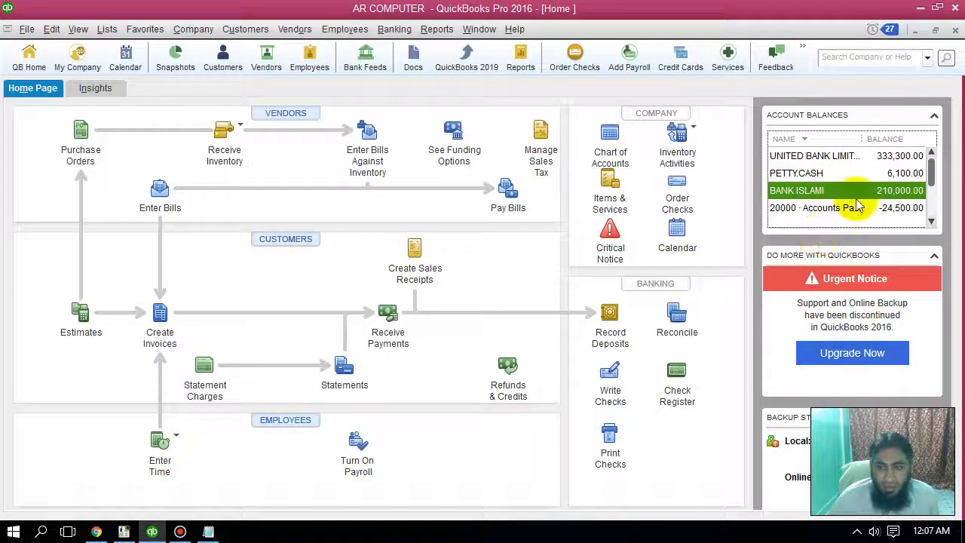
Open the memorized accountant Balance Sheet report, examine the bank and Accounts Payable balances, and close it
{"action": "left_click", "coordinate": [475, 29]}
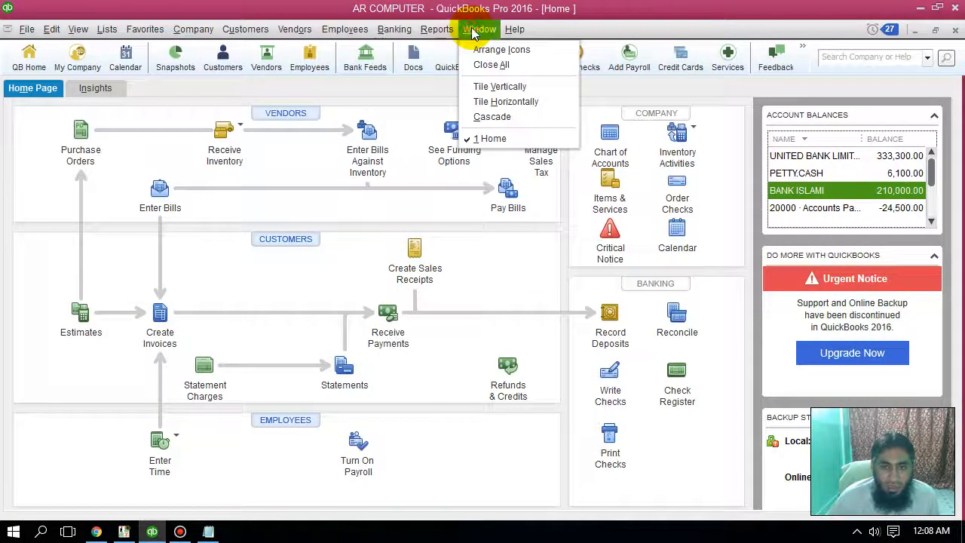
{"action": "mouse_move", "coordinate": [437, 28]}
{"action": "mouse_move", "coordinate": [527, 65]}
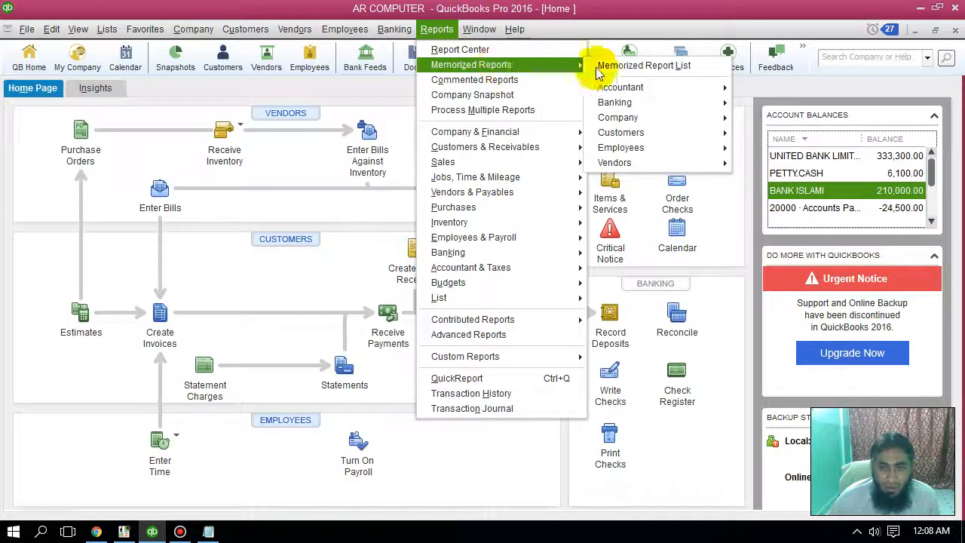
{"action": "mouse_move", "coordinate": [695, 90]}
{"action": "left_click", "coordinate": [773, 89]}
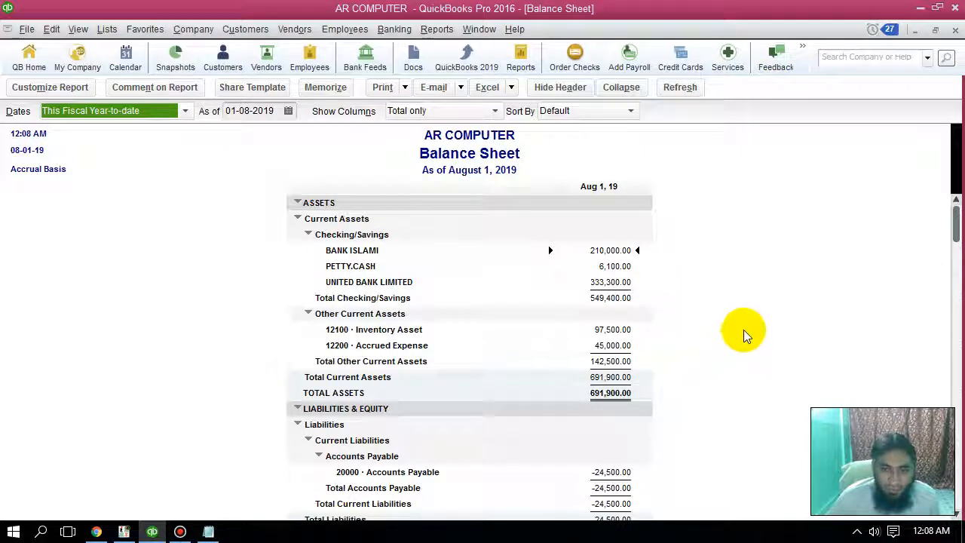
{"action": "scroll", "coordinate": [743, 326], "scroll_direction": "down", "scroll_amount": 1}
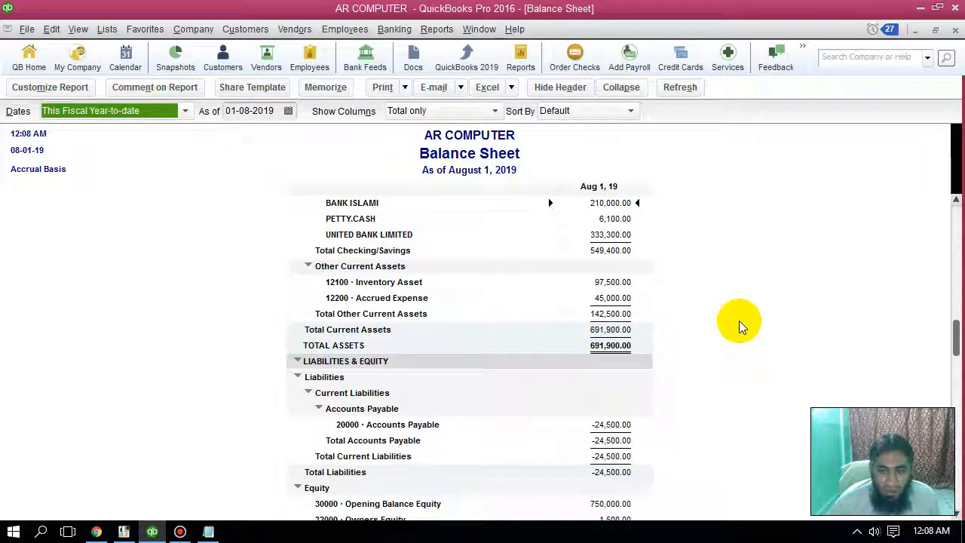
{"action": "scroll", "coordinate": [739, 320], "scroll_direction": "down", "scroll_amount": 1}
{"action": "scroll", "coordinate": [738, 320], "scroll_direction": "down", "scroll_amount": 1}
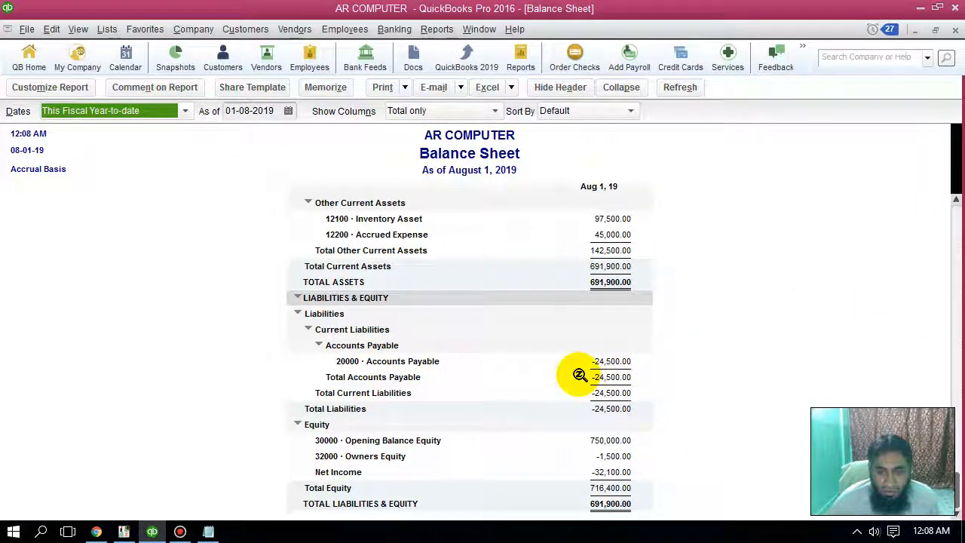
{"action": "key", "text": "Escape"}
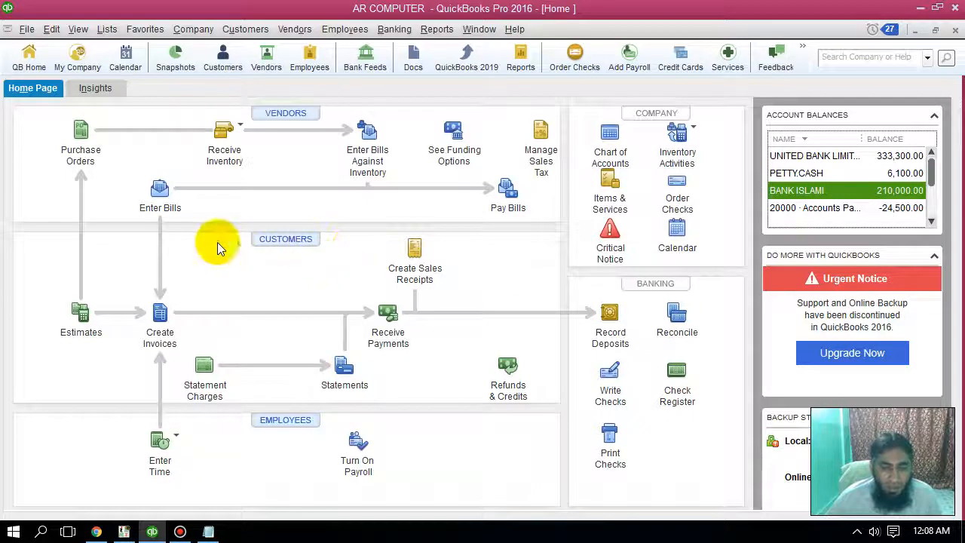
{"action": "left_click", "coordinate": [503, 191]}
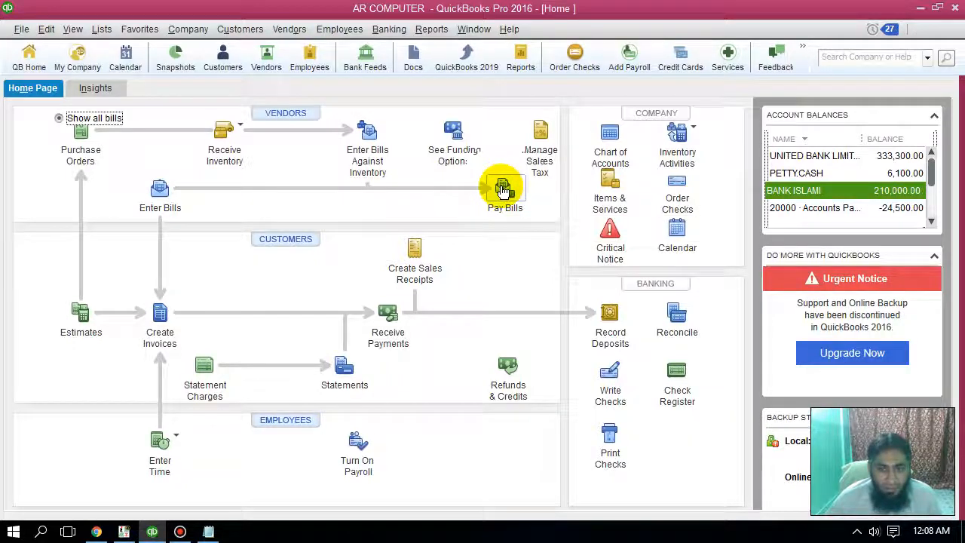
{"action": "key", "text": "Escape"}
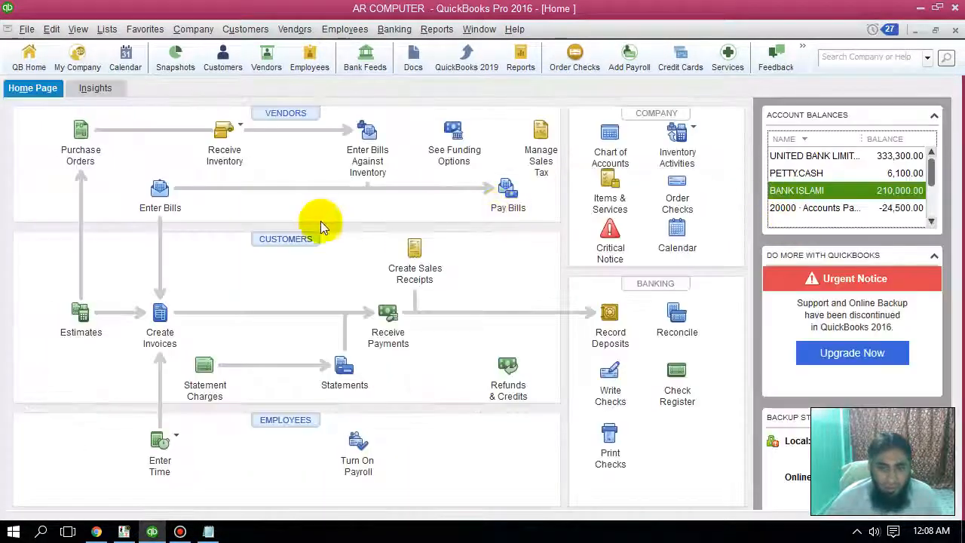
{"action": "left_click", "coordinate": [159, 200]}
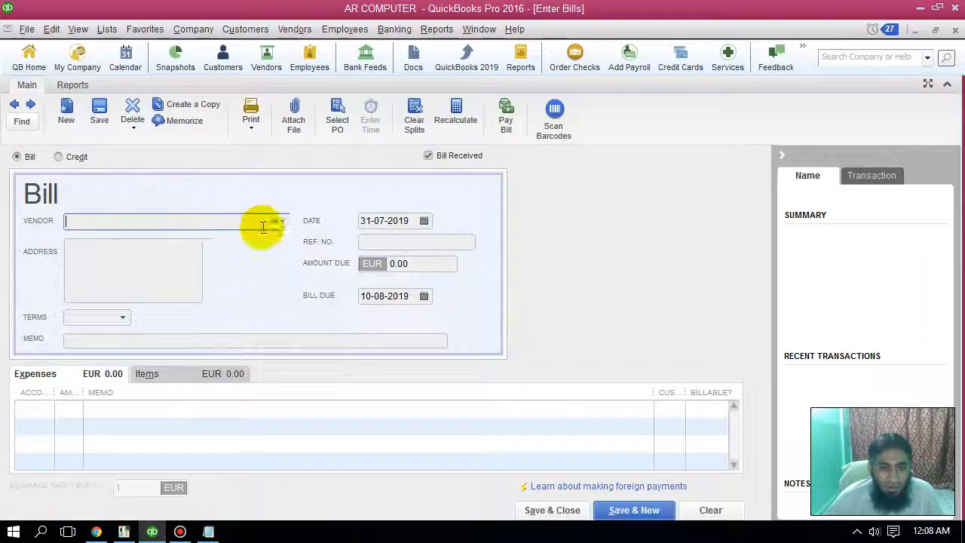
{"action": "left_click", "coordinate": [276, 222]}
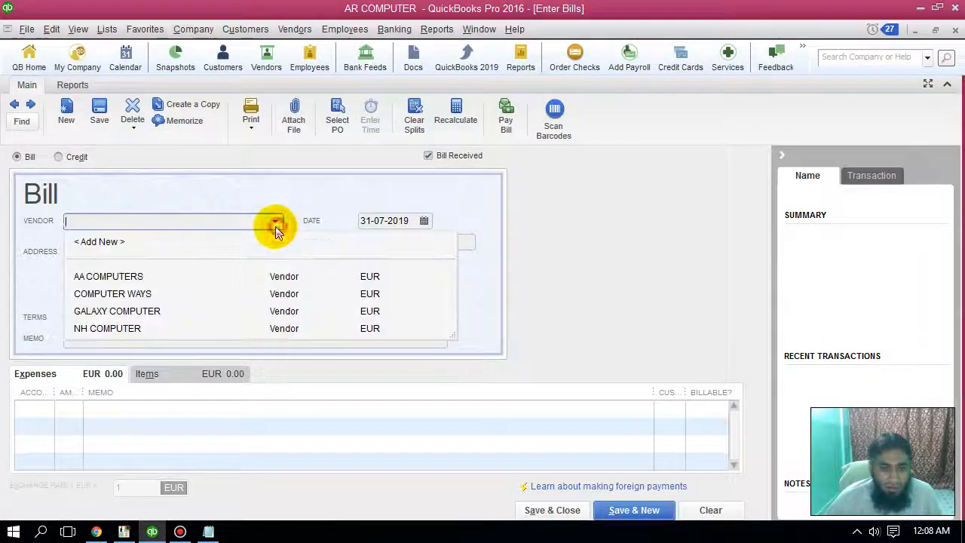
{"action": "left_click", "coordinate": [170, 328]}
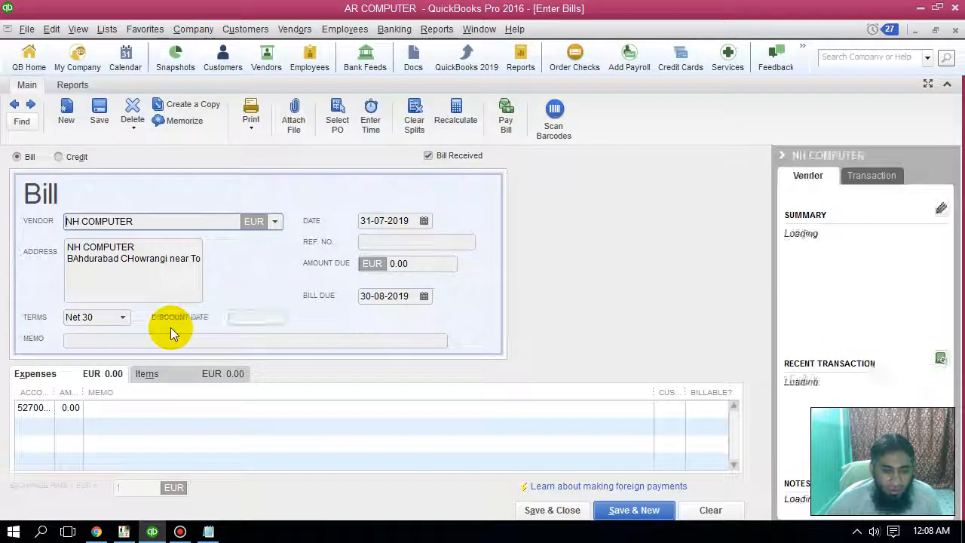
{"action": "left_click", "coordinate": [438, 263]}
{"action": "key", "text": "Escape"}
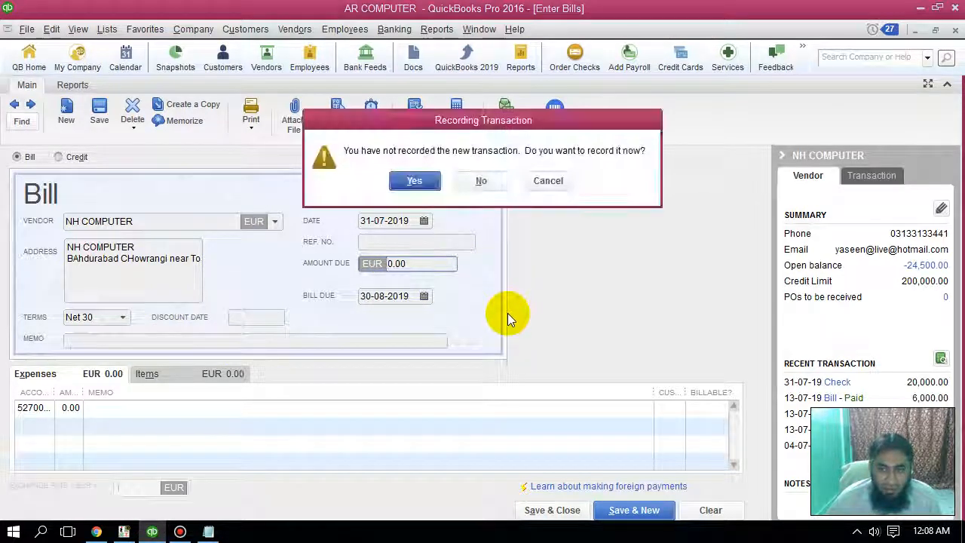
{"action": "left_click", "coordinate": [483, 184]}
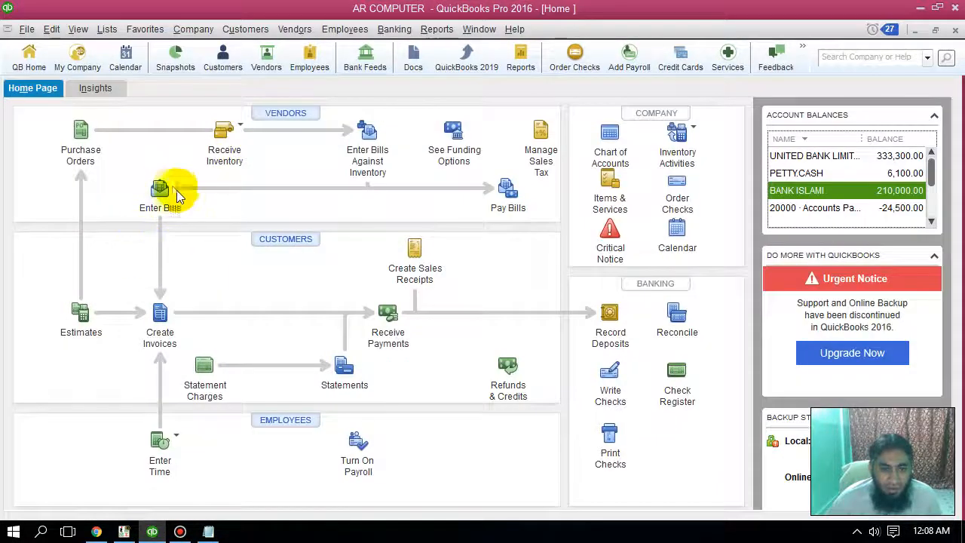
Open the vendor center, examine NH COMPUTER's balance and transactions, and close it
{"action": "left_click", "coordinate": [290, 113]}
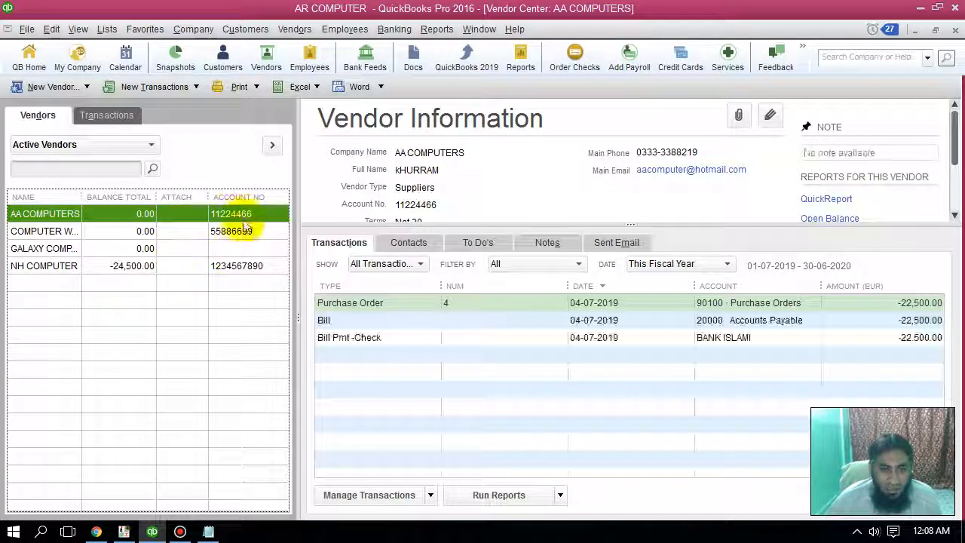
{"action": "left_click", "coordinate": [147, 268]}
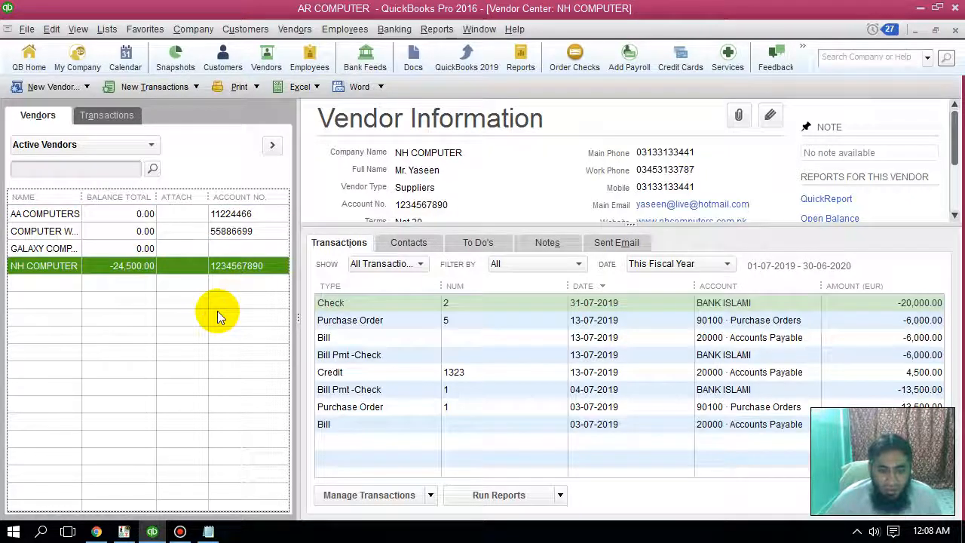
{"action": "left_click", "coordinate": [954, 32]}
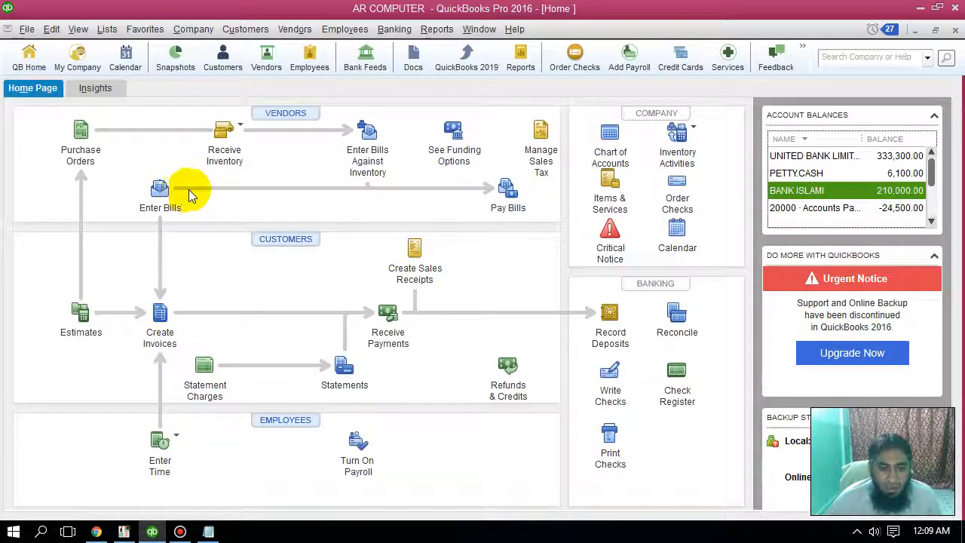
Start a new bill from vendor NH COMPUTER with an amount due of EUR 24,500
{"action": "left_click", "coordinate": [162, 195]}
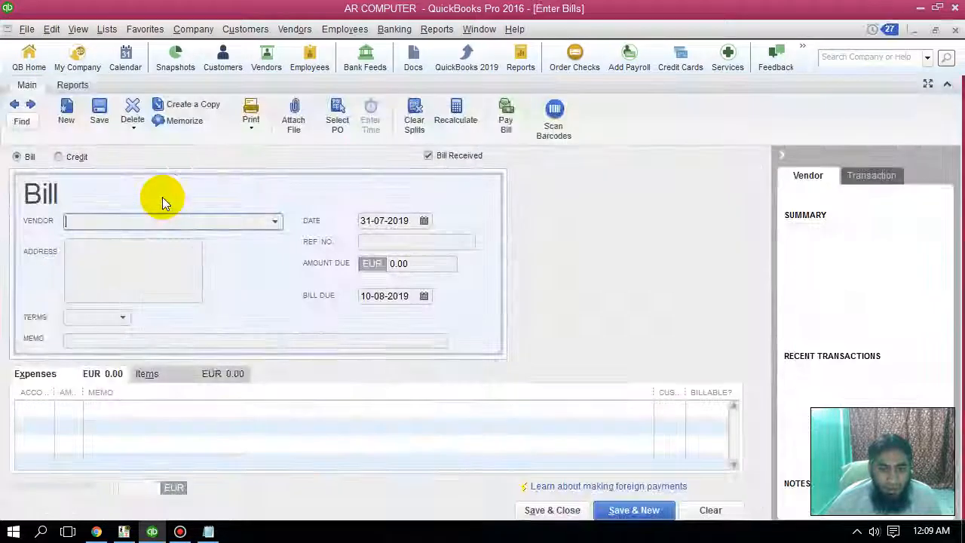
{"action": "left_click", "coordinate": [279, 220]}
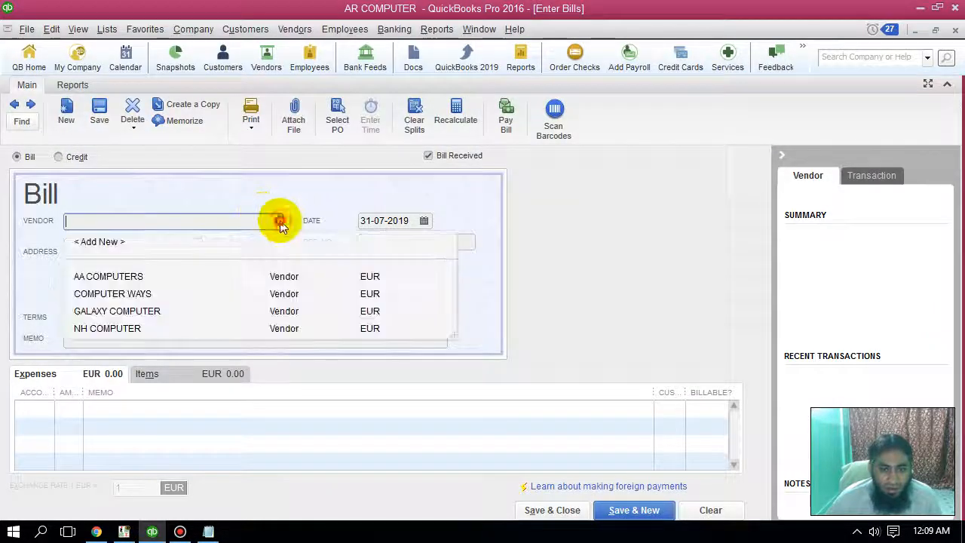
{"action": "left_click", "coordinate": [127, 323]}
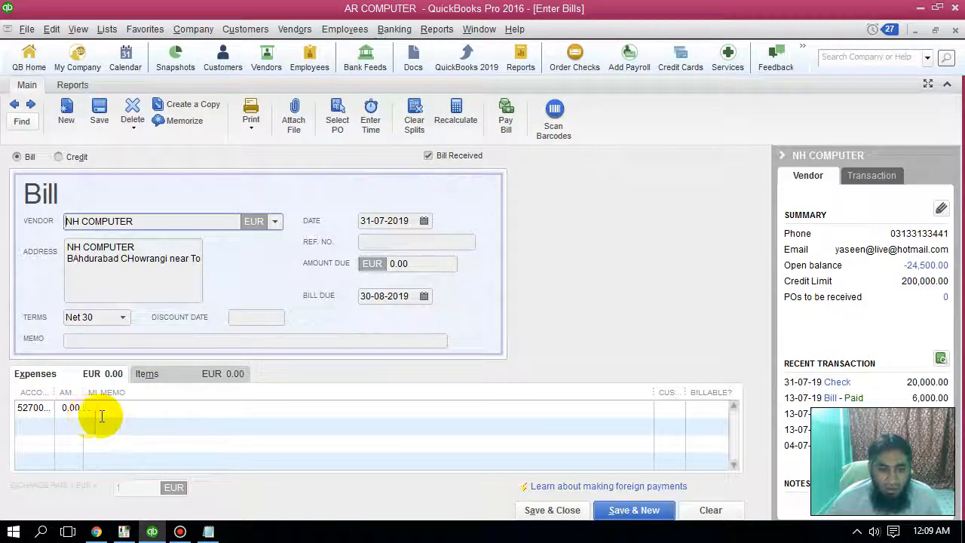
{"action": "left_click", "coordinate": [413, 267]}
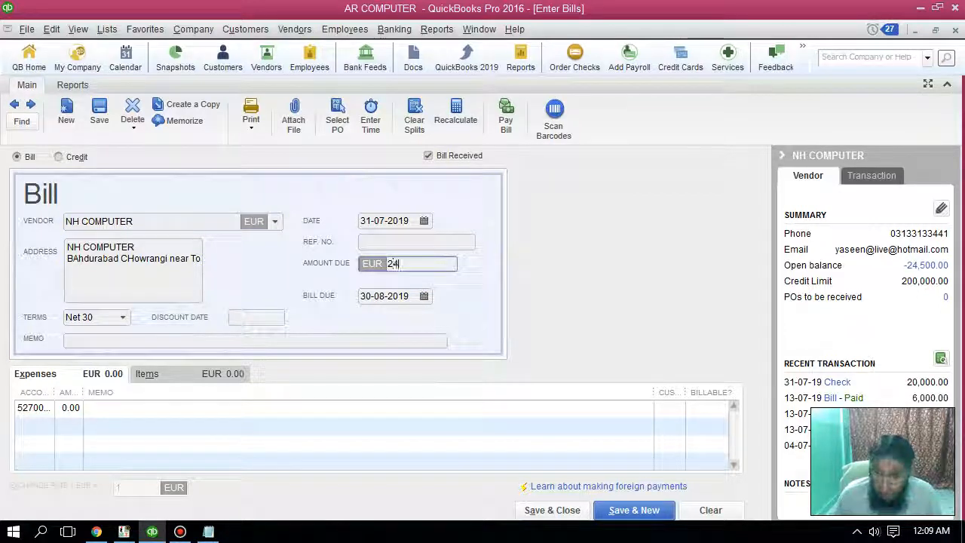
Assign the bill's expense line to the 64900 · Office Supplies account
{"action": "left_click", "coordinate": [425, 407]}
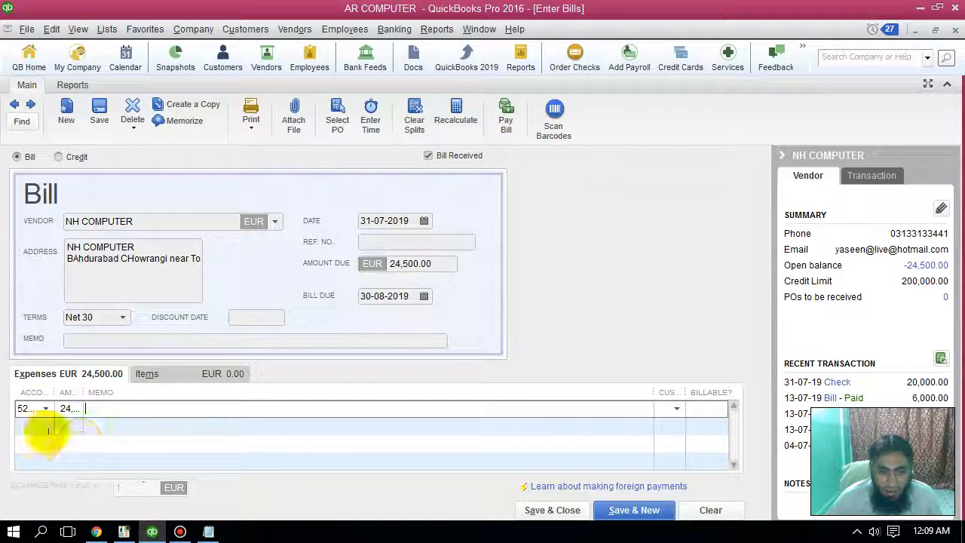
{"action": "left_click", "coordinate": [44, 407]}
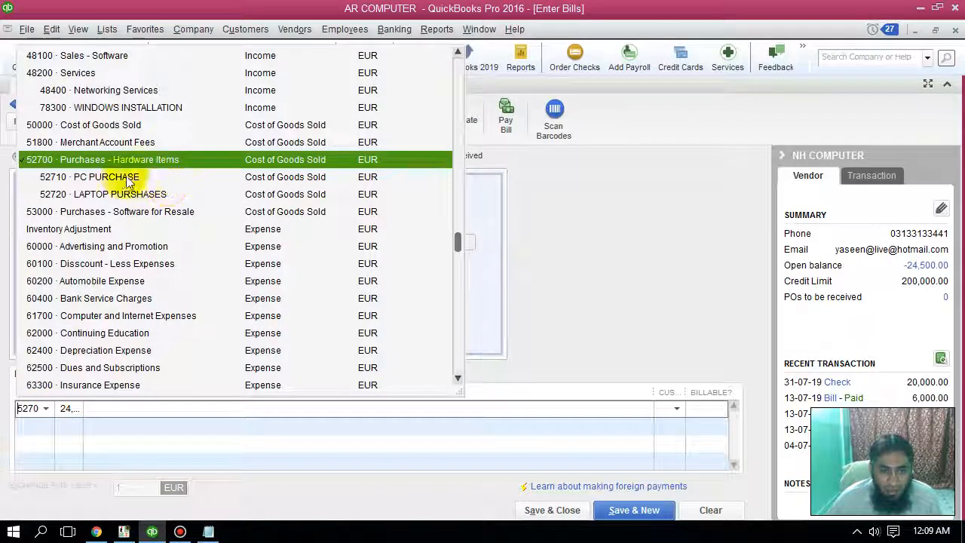
{"action": "scroll", "coordinate": [295, 240], "scroll_direction": "down", "scroll_amount": 4}
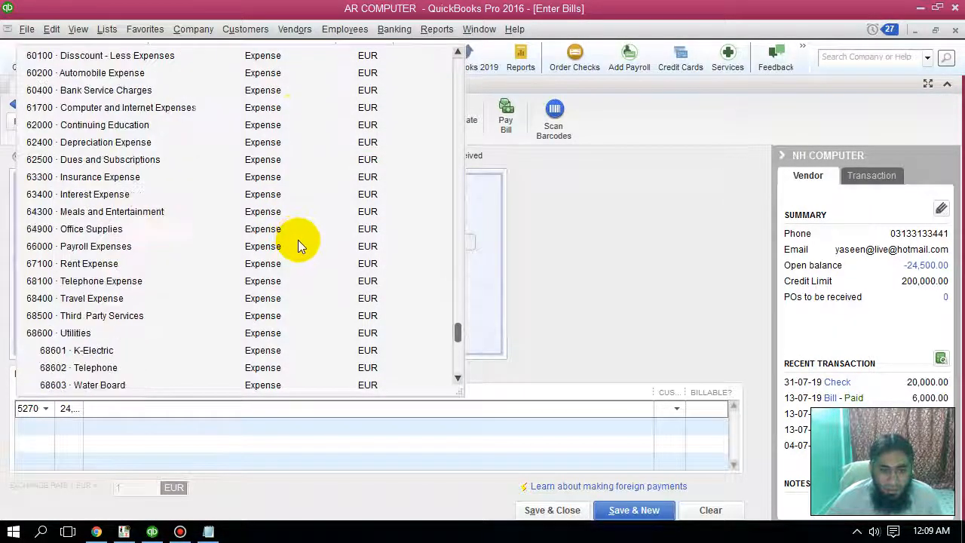
{"action": "left_click", "coordinate": [83, 229]}
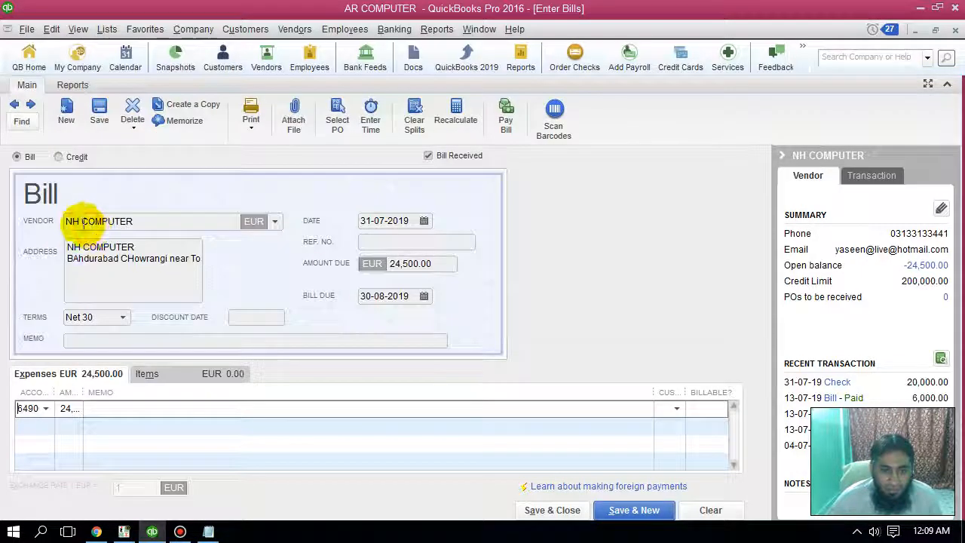
Enter "For Office" as the bill's memo, and save and close the bill
{"action": "left_click", "coordinate": [120, 340]}
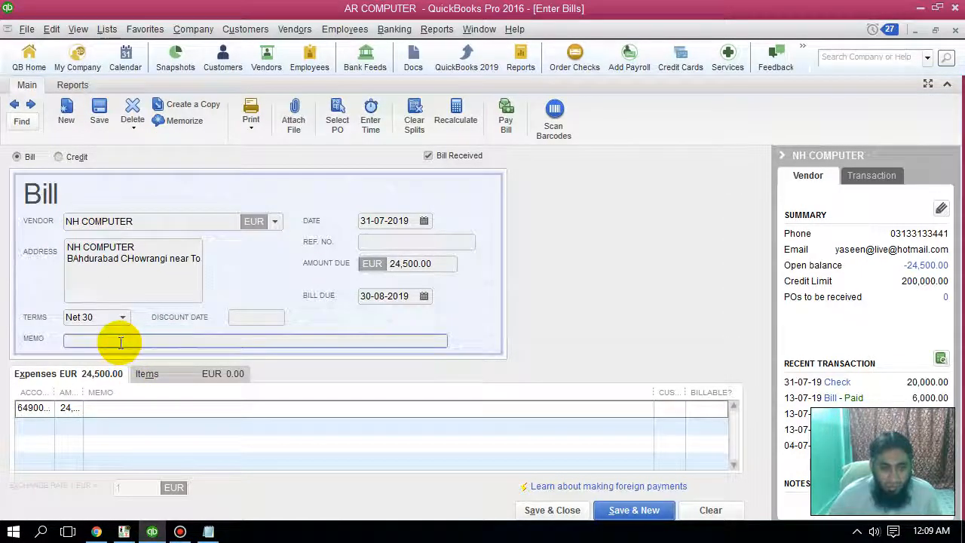
{"action": "type", "text": "For Office"}
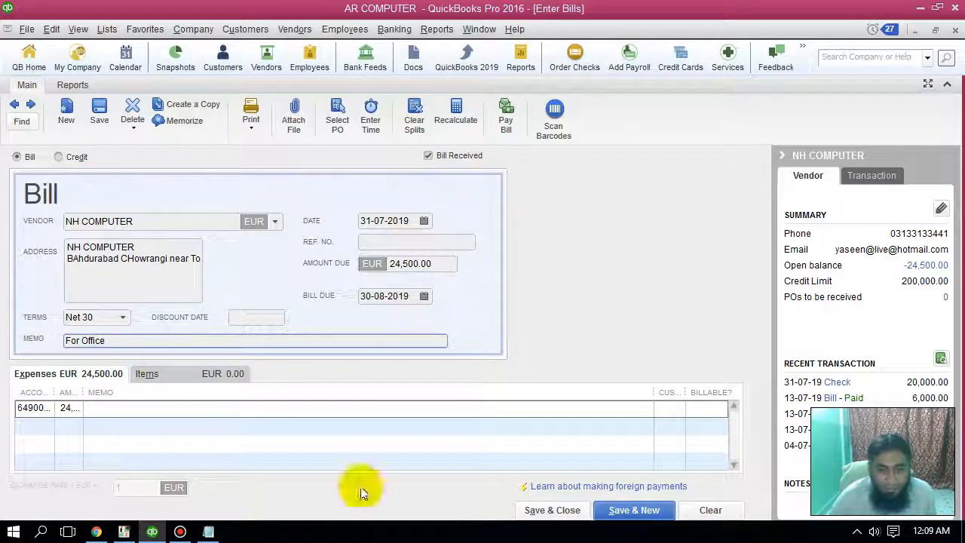
{"action": "left_click", "coordinate": [575, 516]}
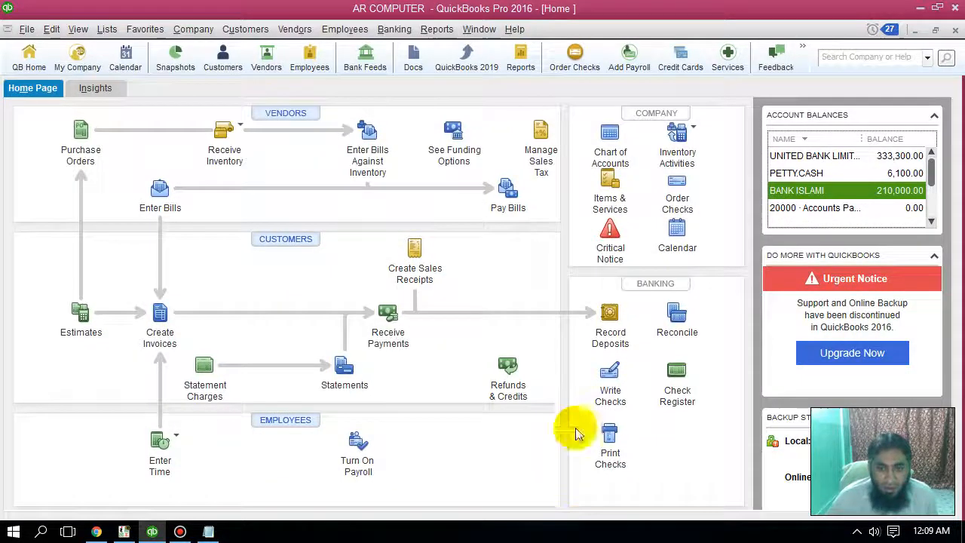
Select the NH COMPUTER bill due 30-08-2019 for payment and open its available credits
{"action": "left_click", "coordinate": [505, 213]}
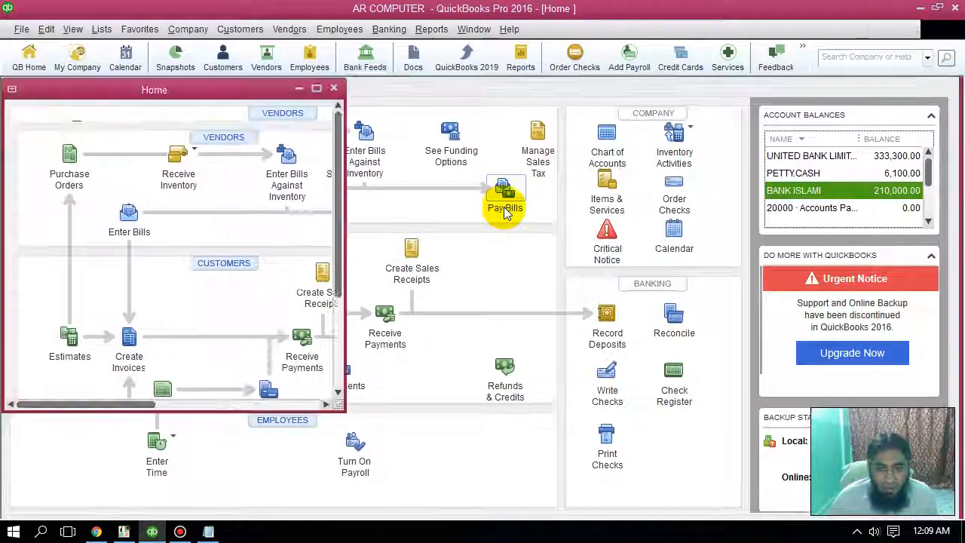
{"action": "left_click", "coordinate": [21, 176]}
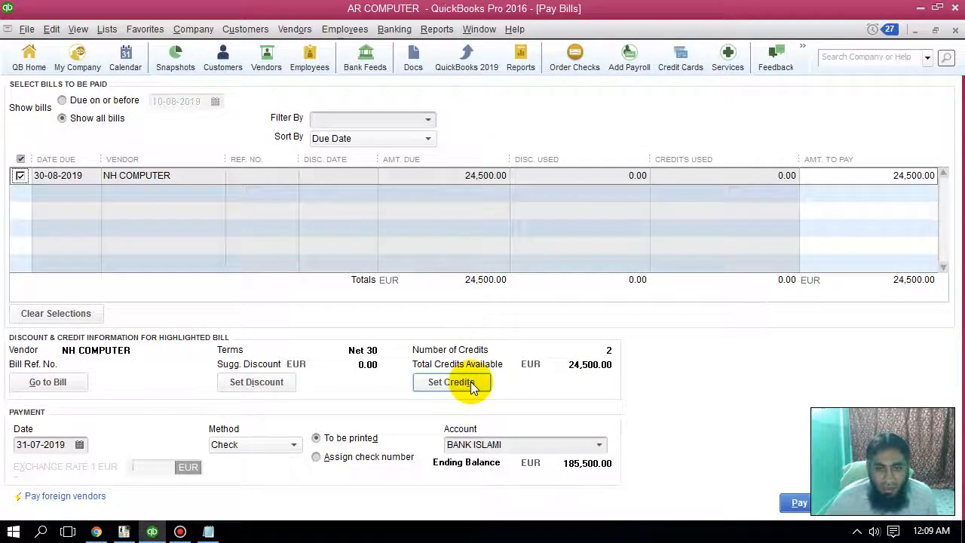
{"action": "left_click", "coordinate": [469, 383]}
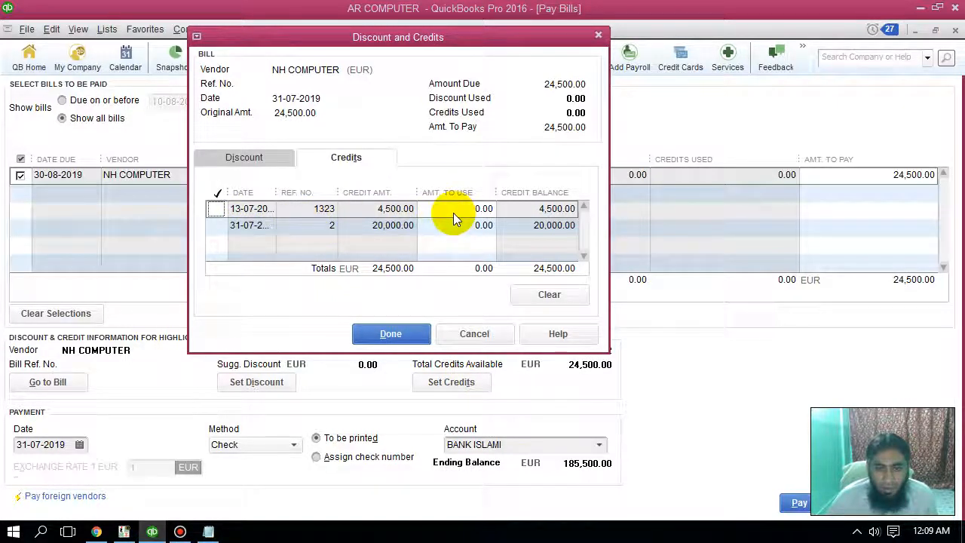
Apply the 20,000 and 4,500 credits to the NH COMPUTER bill, and record its payment
{"action": "left_click", "coordinate": [217, 228]}
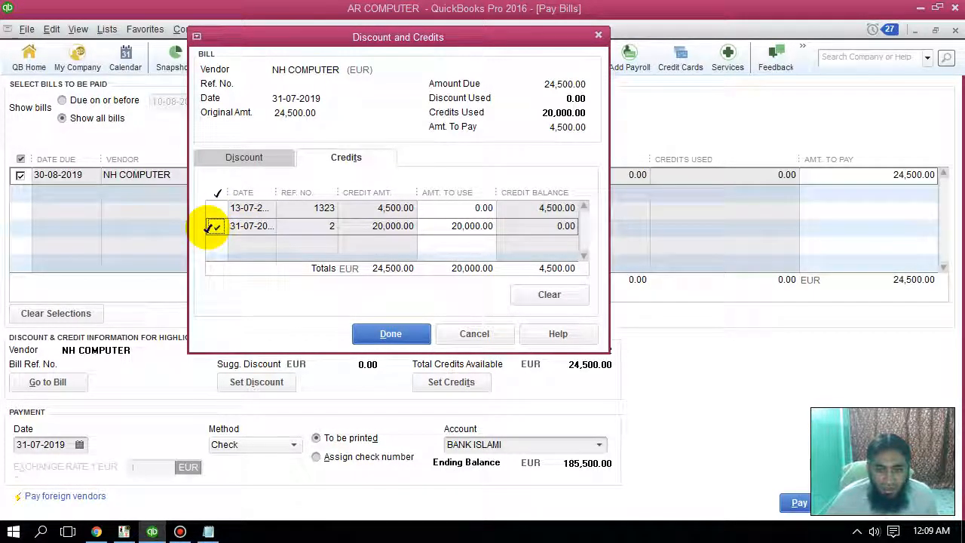
{"action": "left_click", "coordinate": [217, 208]}
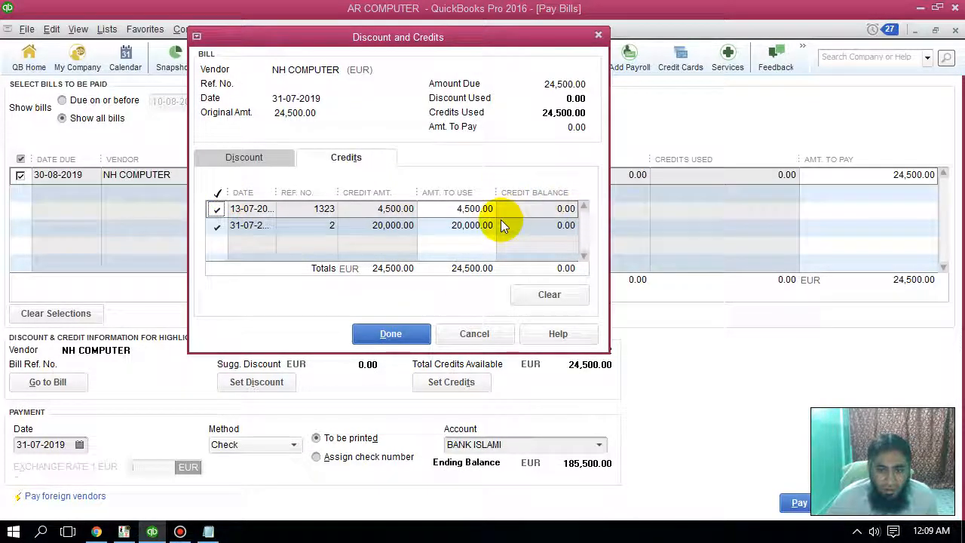
{"action": "left_click", "coordinate": [407, 334]}
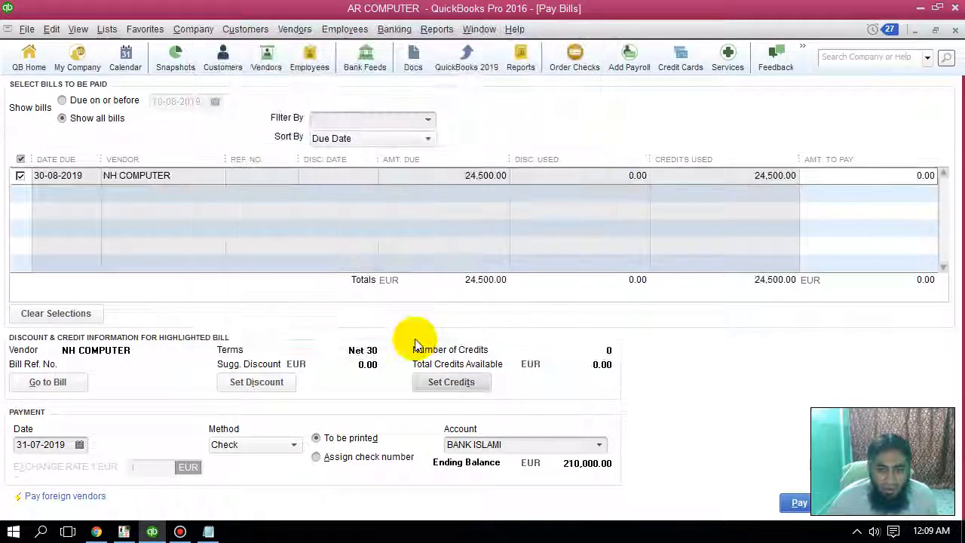
{"action": "left_click", "coordinate": [798, 503]}
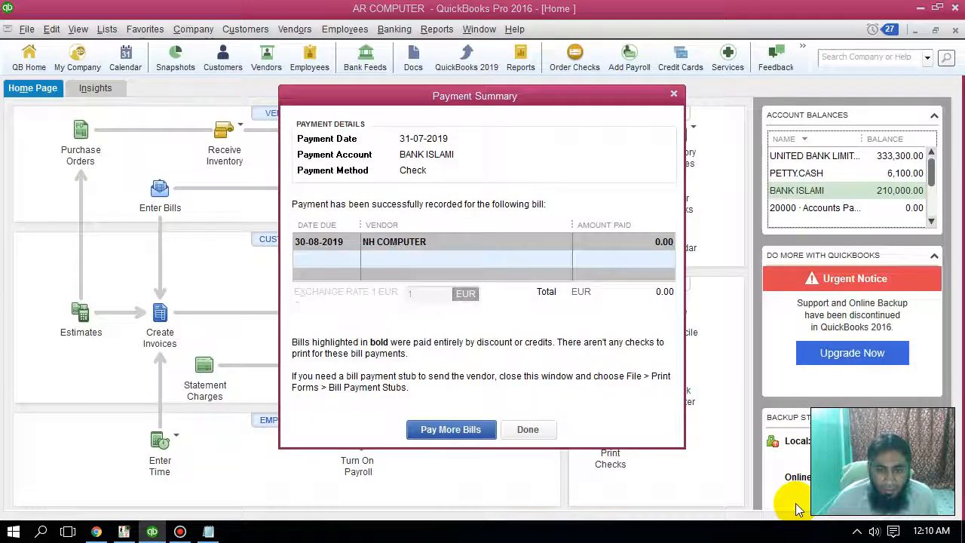
{"action": "left_click", "coordinate": [528, 429]}
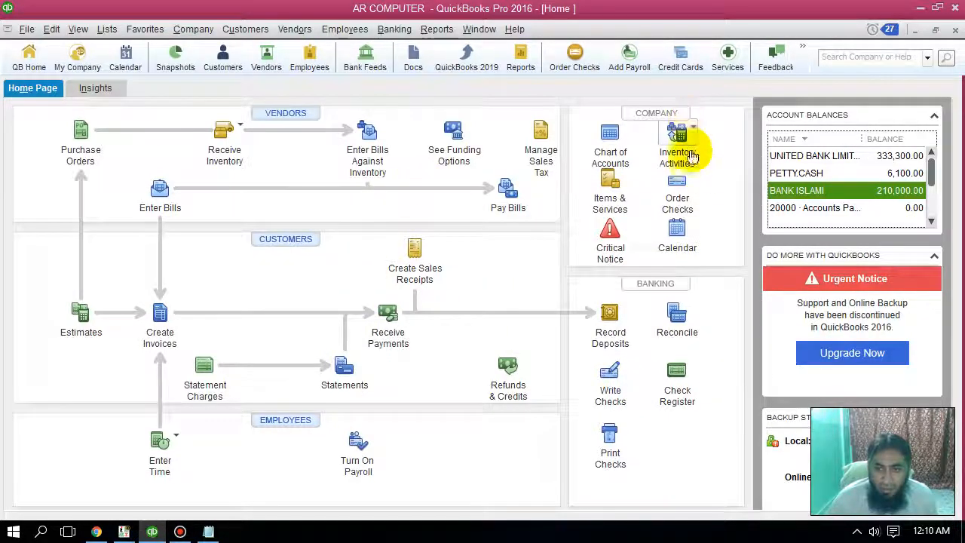
{"action": "double_click", "coordinate": [460, 18]}
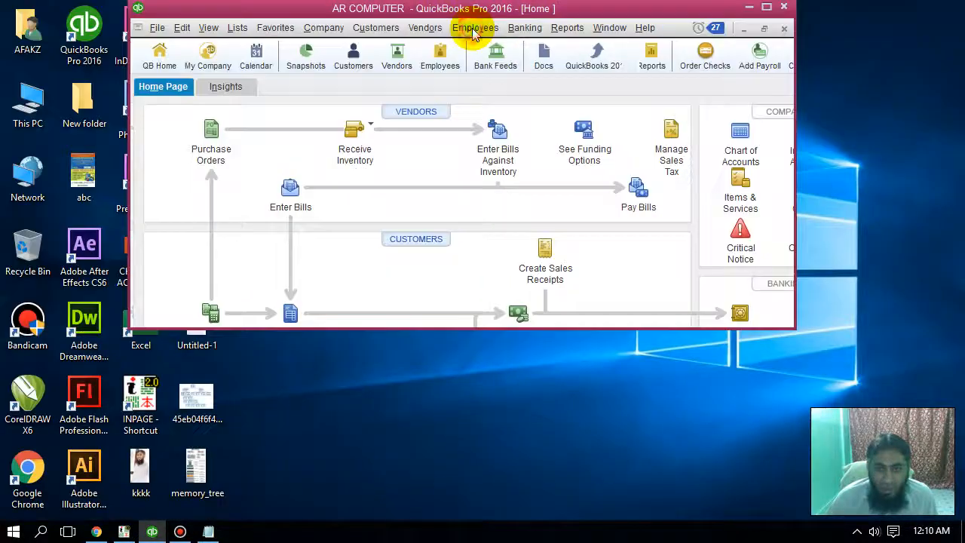
{"action": "double_click", "coordinate": [541, 11]}
Open the Vendor Balance Detail report, examine the NH COMPUTER transactions and balance, and close it
{"action": "left_click", "coordinate": [480, 29]}
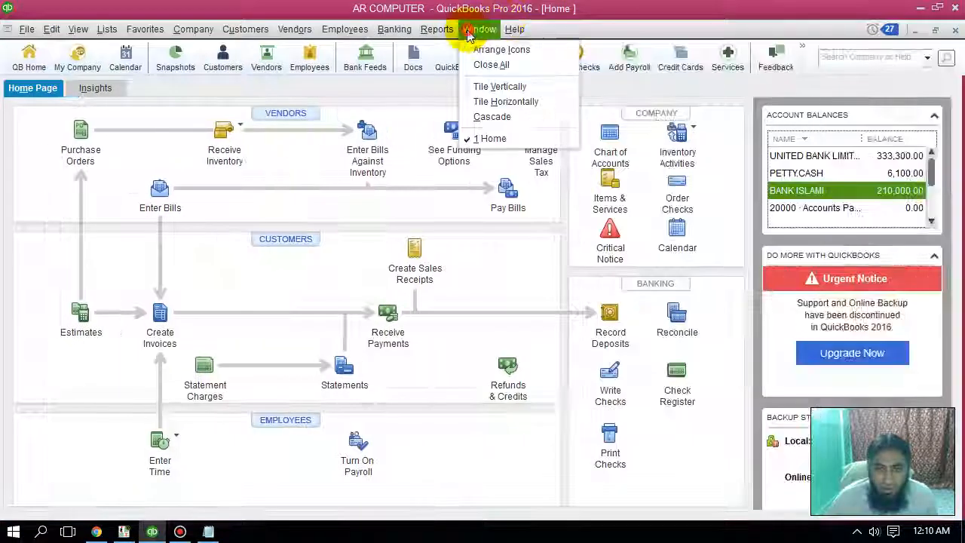
{"action": "mouse_move", "coordinate": [437, 28]}
{"action": "mouse_move", "coordinate": [517, 194]}
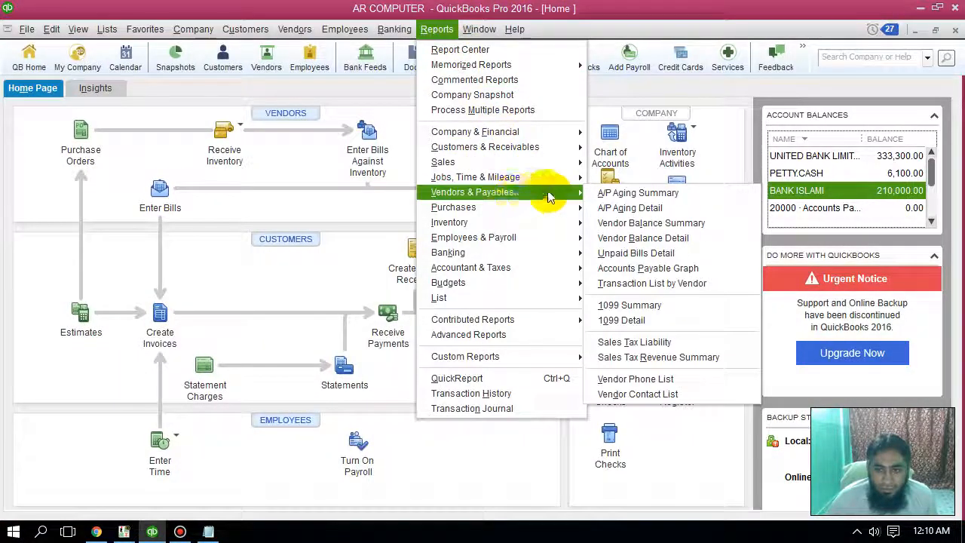
{"action": "left_click", "coordinate": [707, 241]}
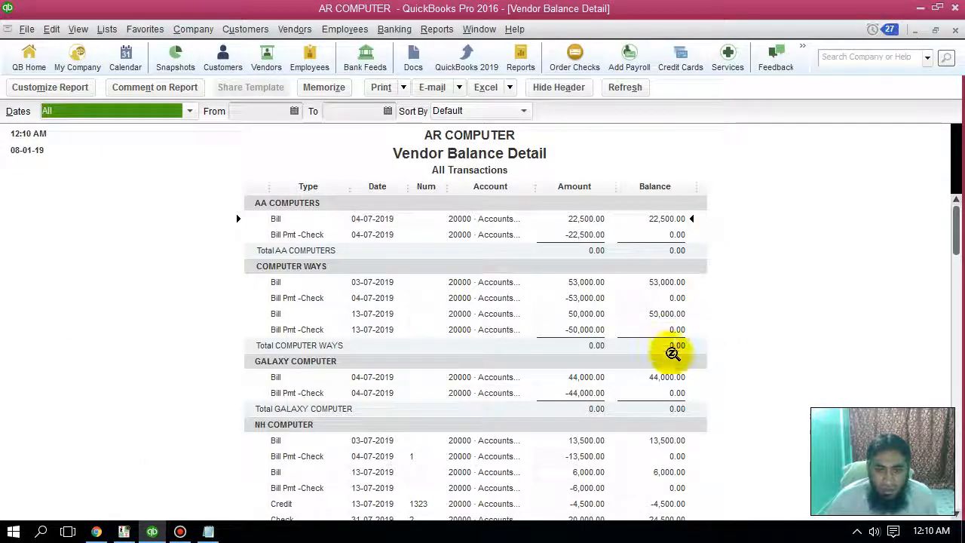
{"action": "scroll", "coordinate": [349, 328], "scroll_direction": "down", "scroll_amount": 2}
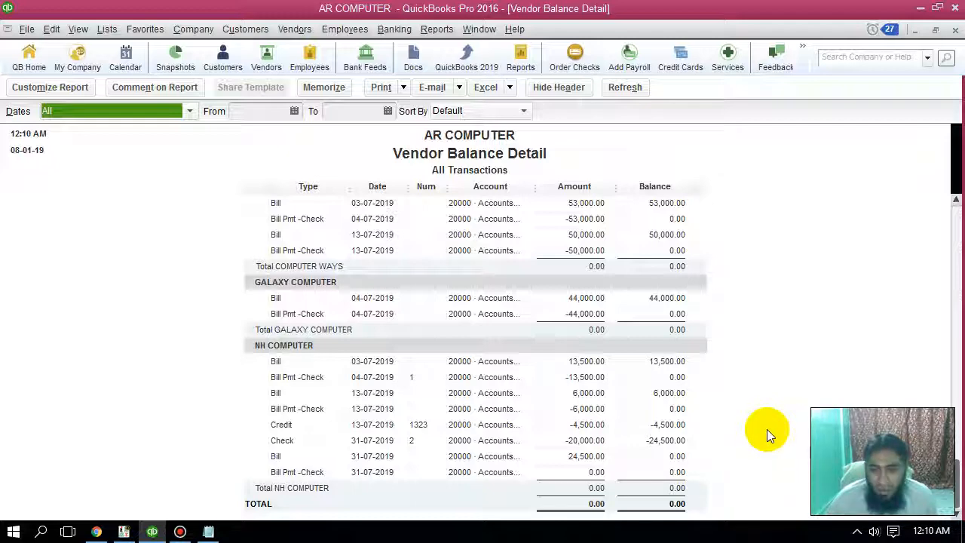
{"action": "key", "text": "Escape"}
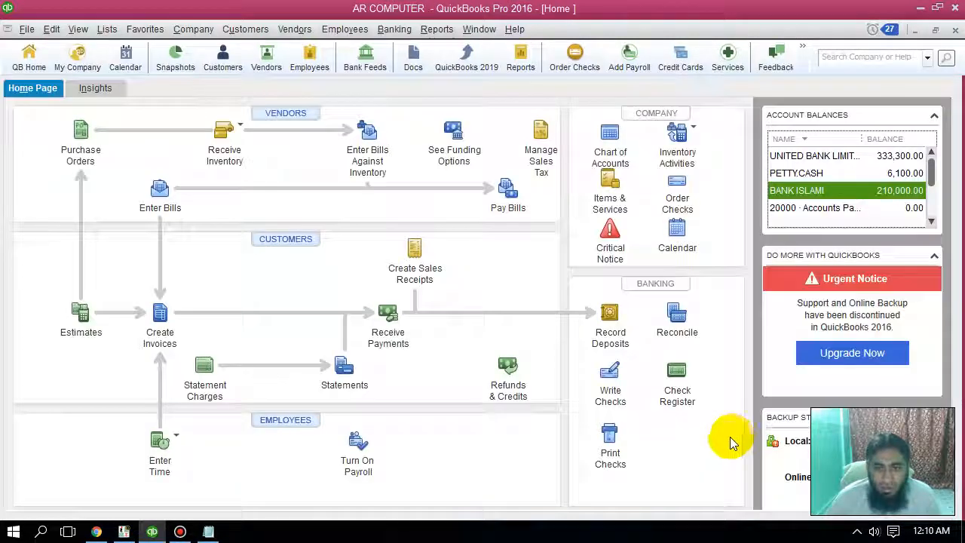